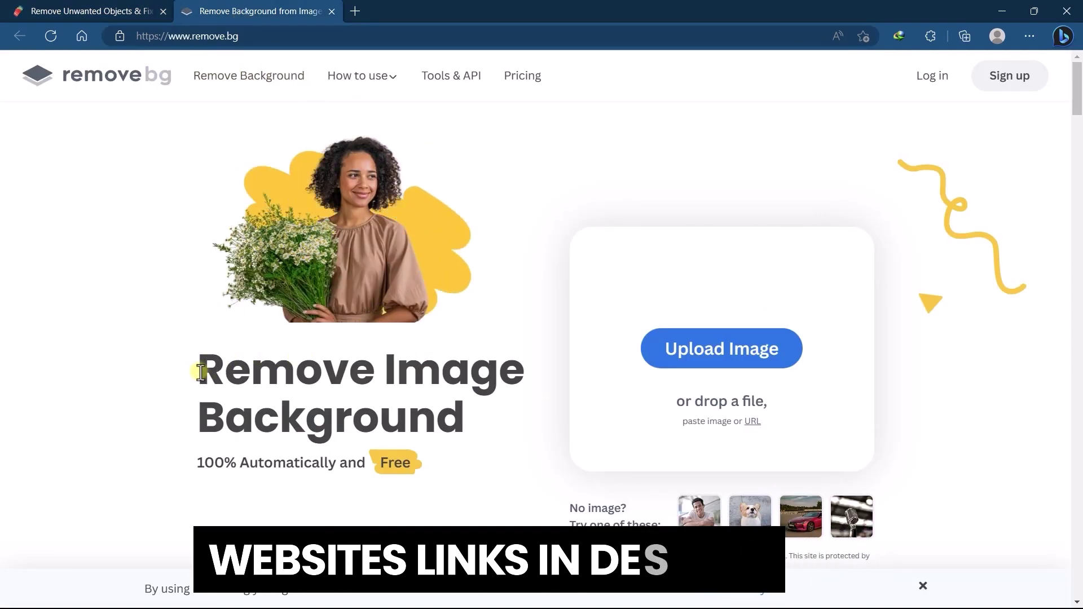
Upload the landscape photo to Inpaint and erase the man with an enlarged brush.
drag(193, 370, 549, 367)
click(566, 406)
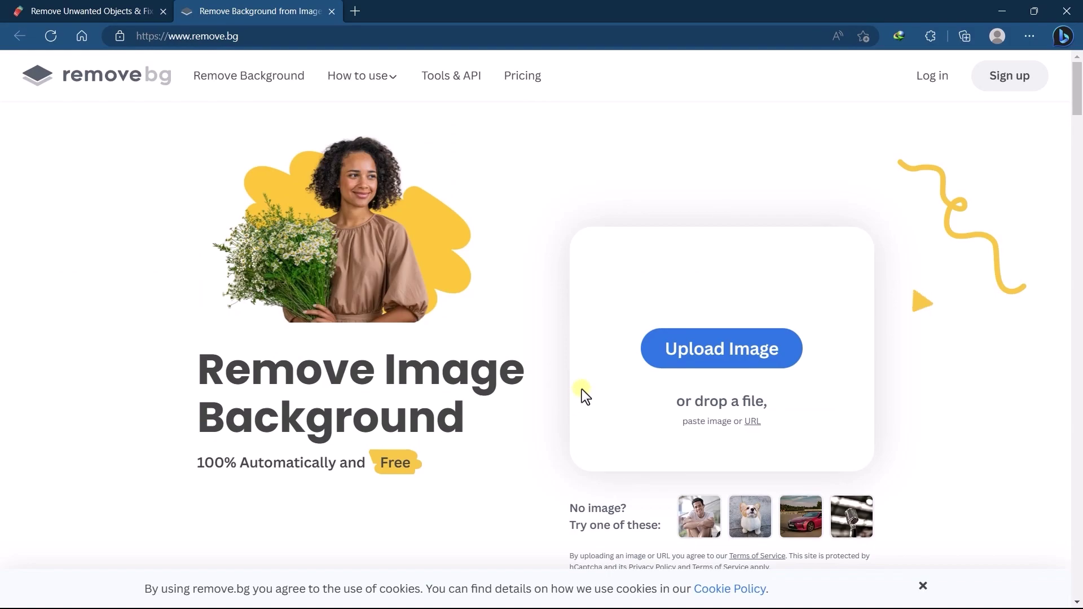
click(58, 11)
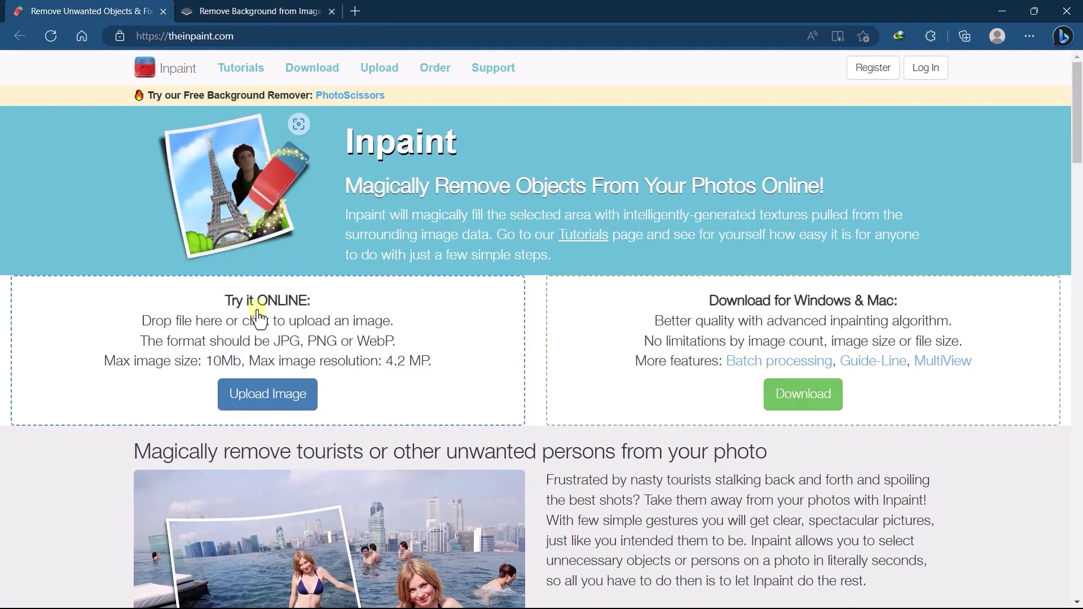
click(270, 400)
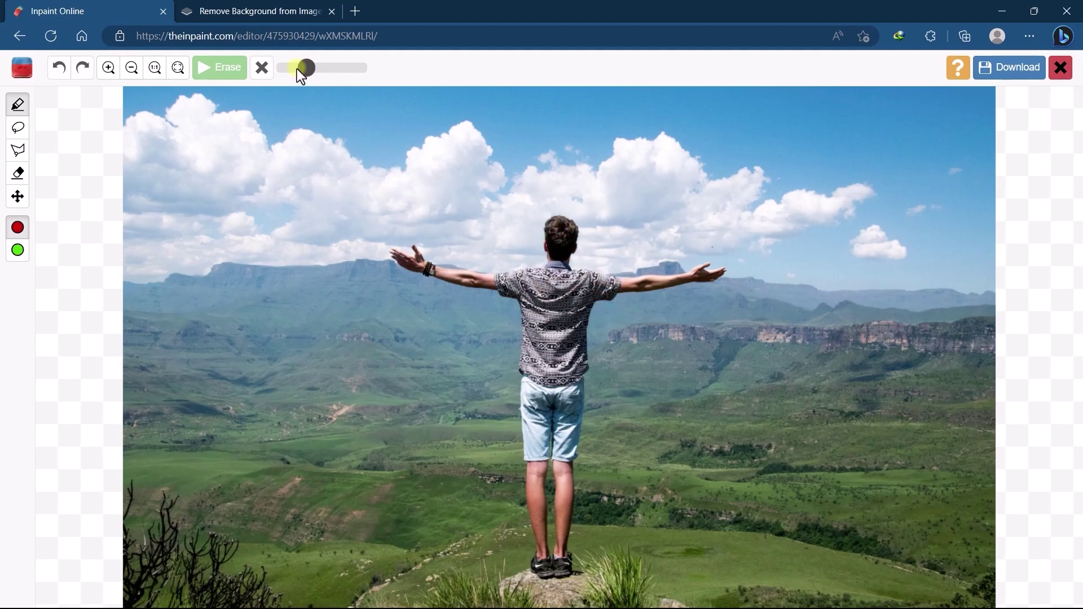
drag(304, 68, 320, 68)
mouse_move(563, 234)
mouse_down()
mouse_move(568, 276)
mouse_move(651, 278)
mouse_move(520, 287)
mouse_move(556, 356)
mouse_move(553, 567)
mouse_up()
click(212, 79)
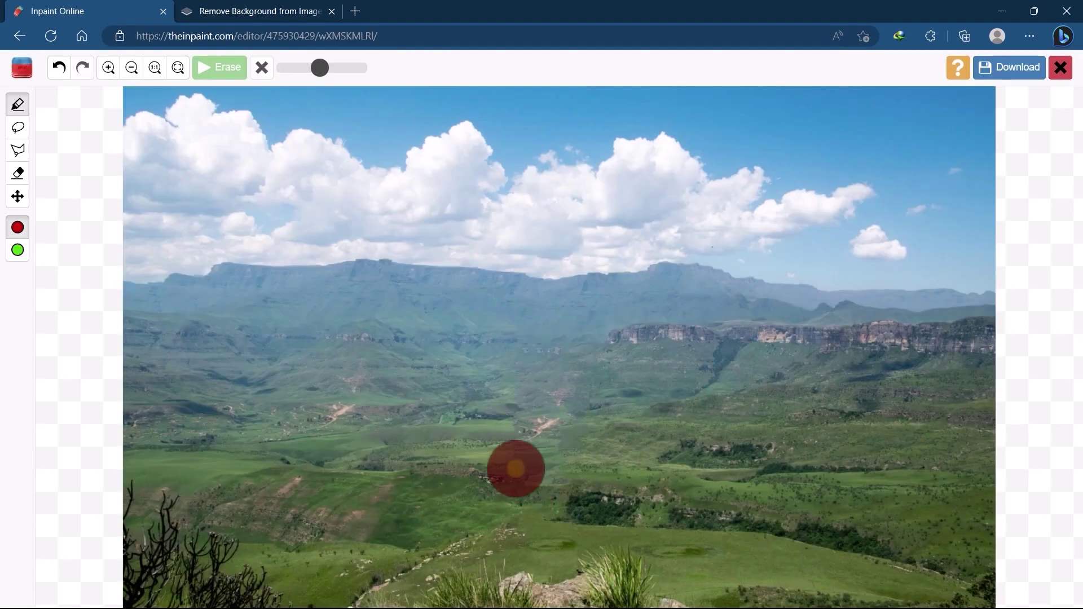
Erase the leftover traces in the valley and download the low-resolution result.
drag(519, 401, 523, 477)
mouse_move(562, 384)
mouse_down()
mouse_move(569, 424)
mouse_move(545, 482)
mouse_up()
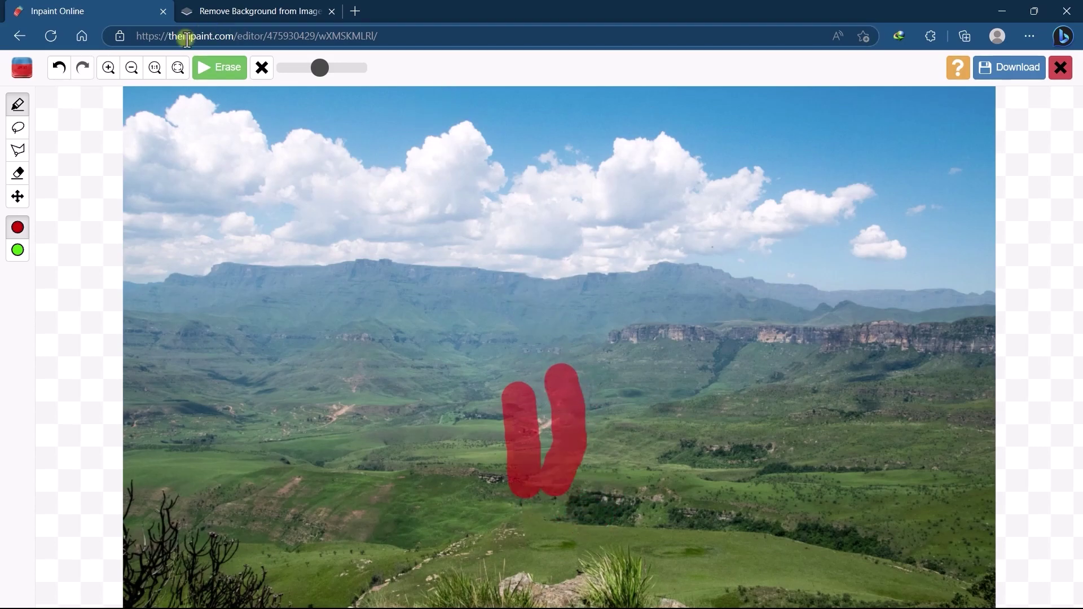
click(219, 67)
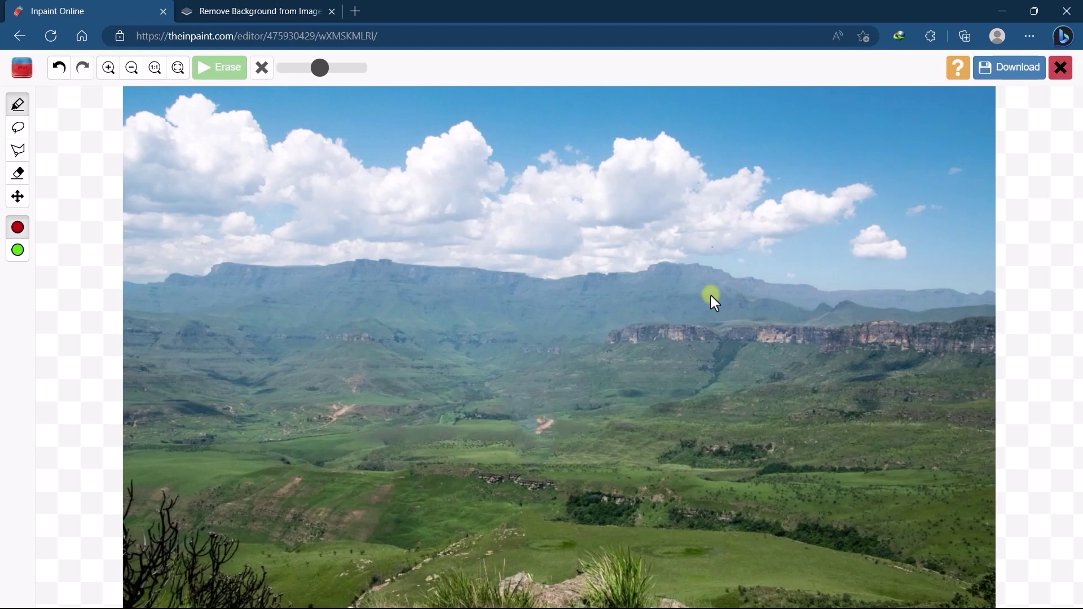
click(1020, 68)
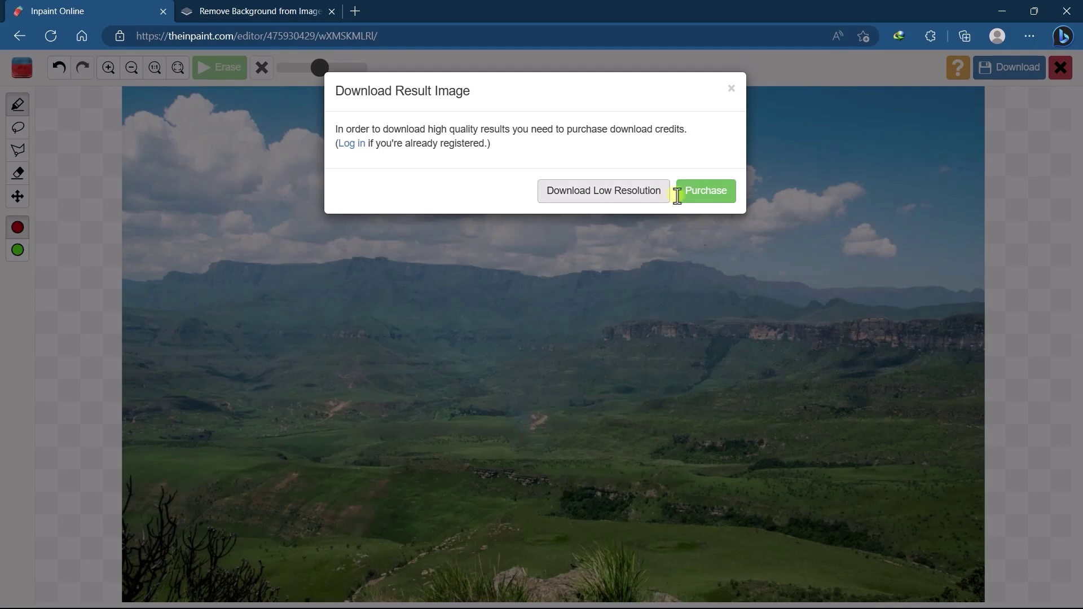
click(581, 205)
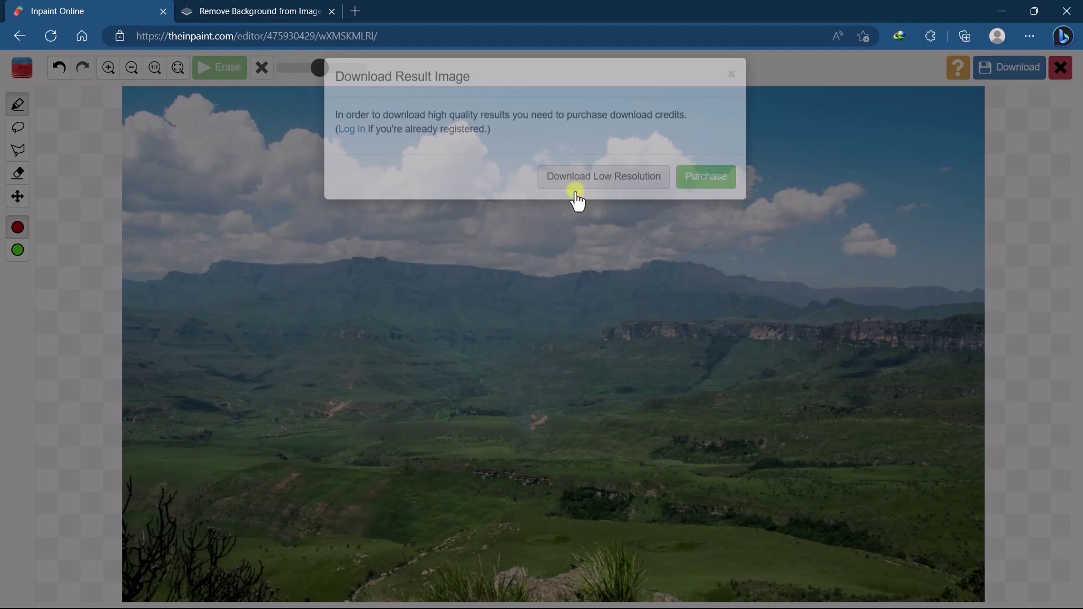
Upload the landscape photo to remove.bg and dismiss the paid HD download offer.
key(ctrl+Tab)
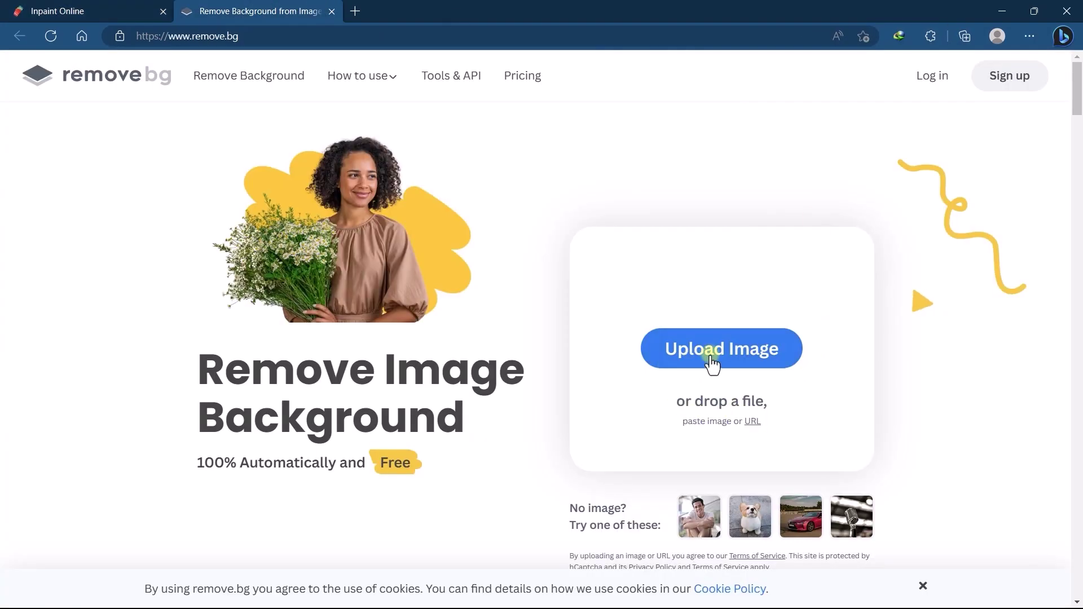
click(717, 364)
click(434, 326)
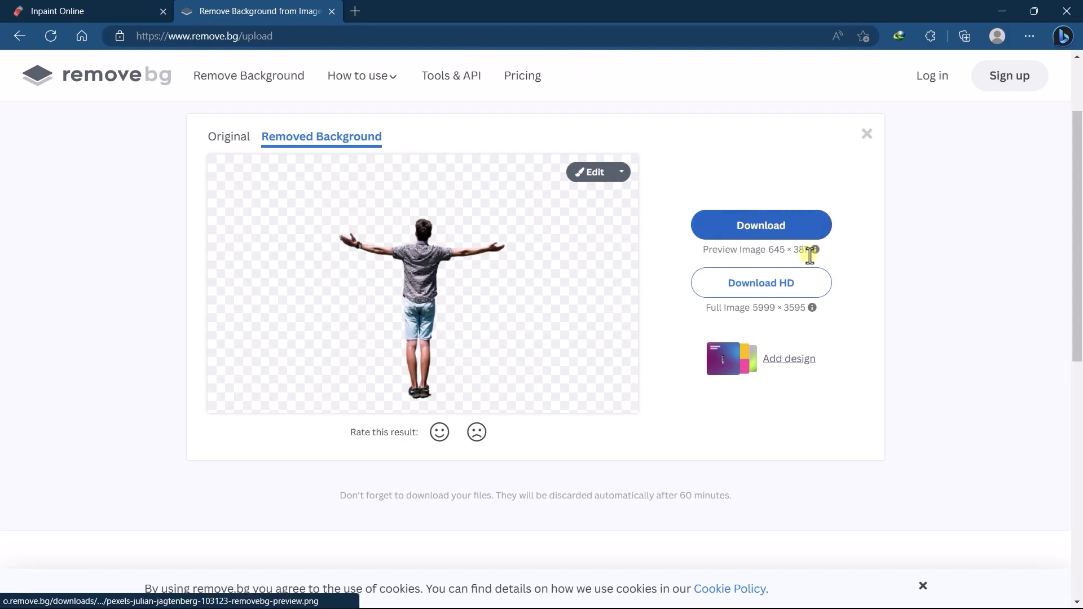
click(792, 293)
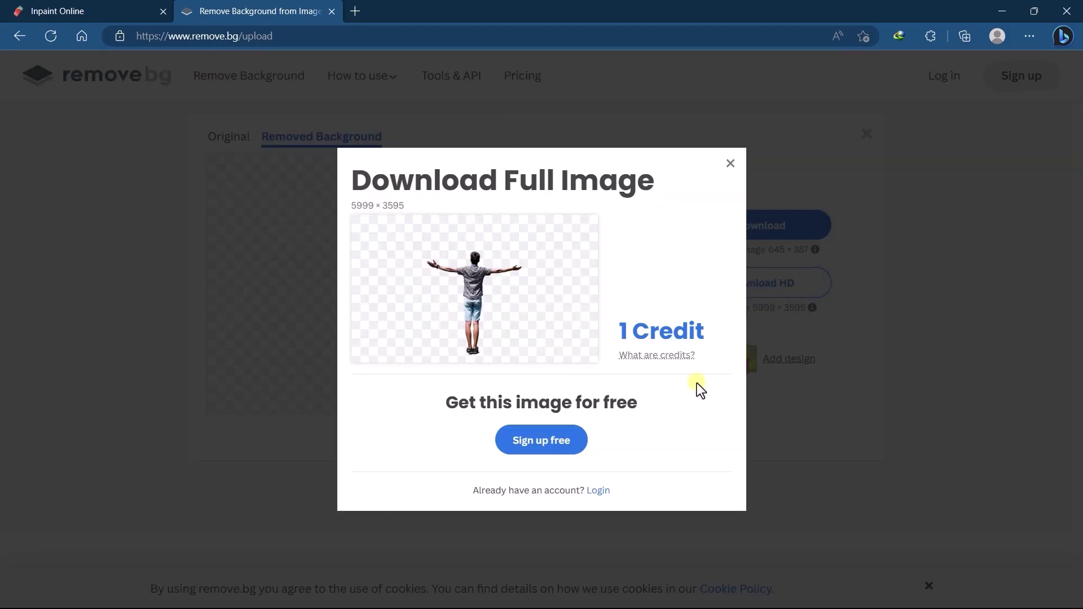
click(730, 163)
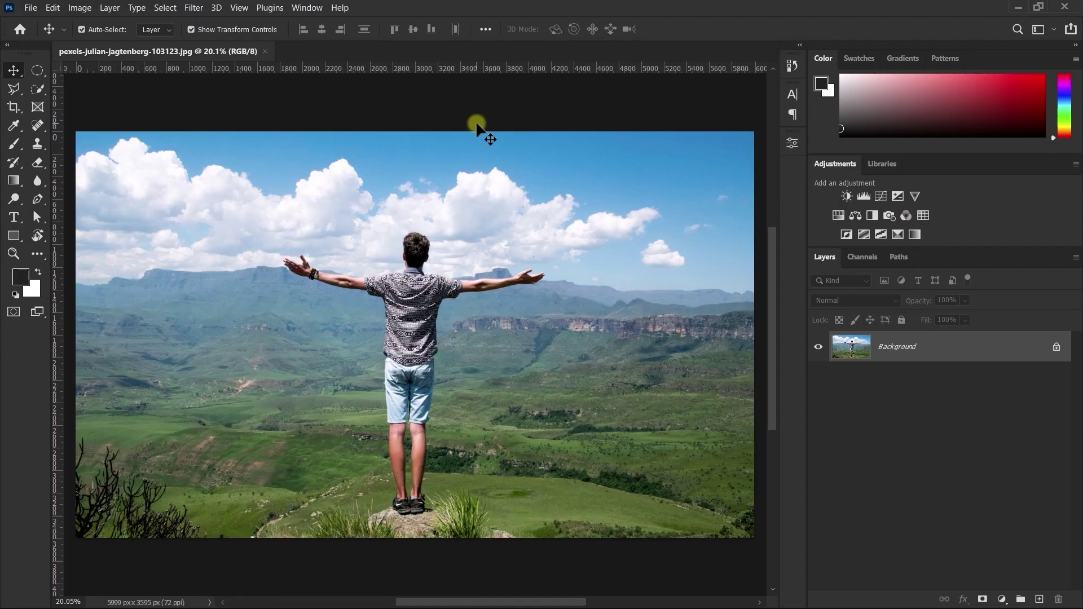
Select the subject and add a layer mask so only the man remains.
click(166, 8)
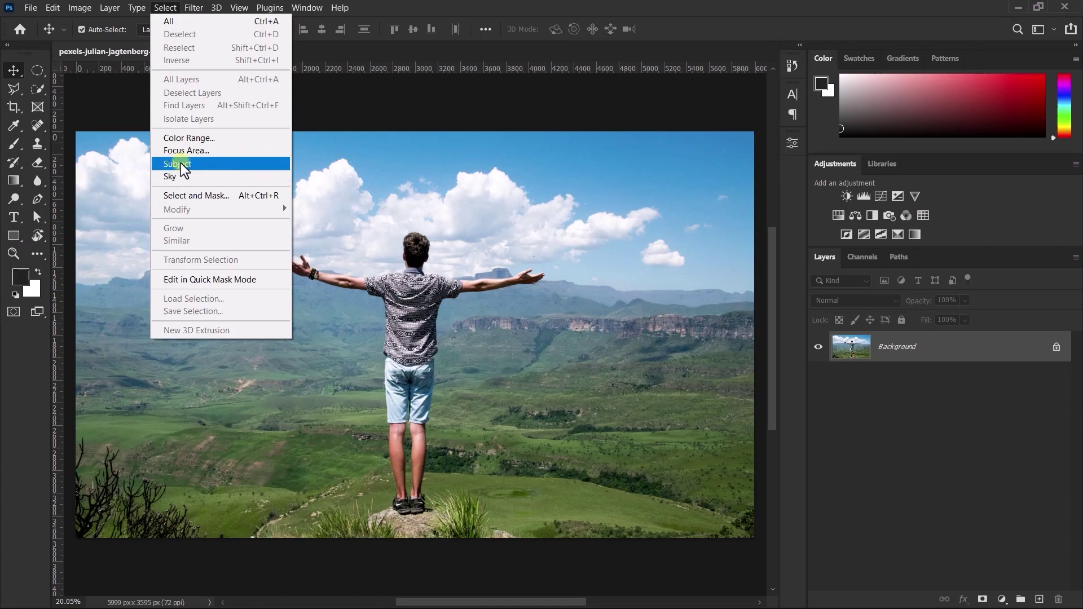
click(225, 164)
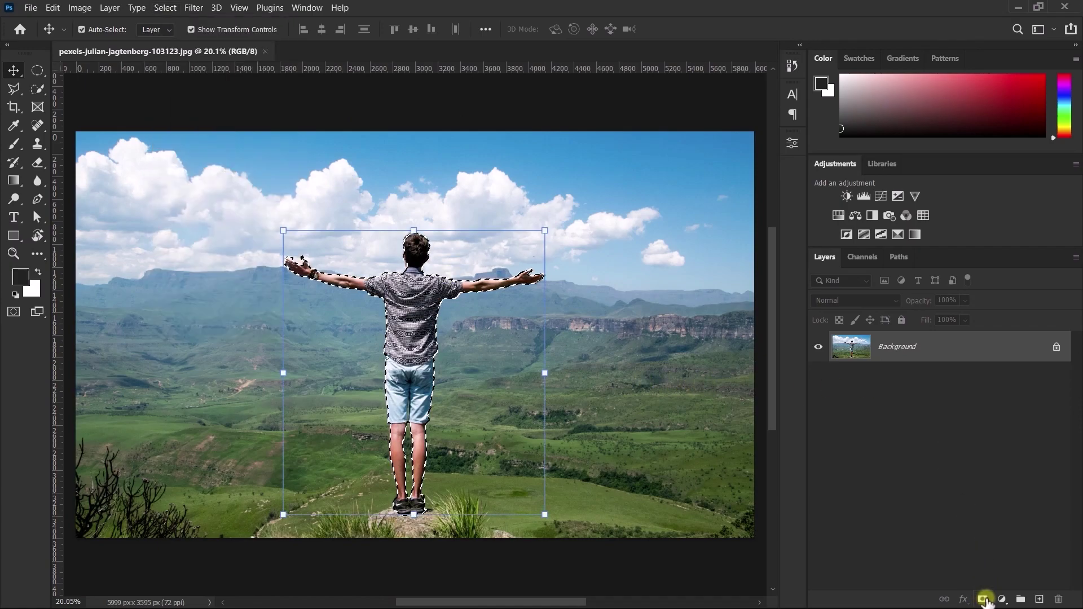
click(983, 599)
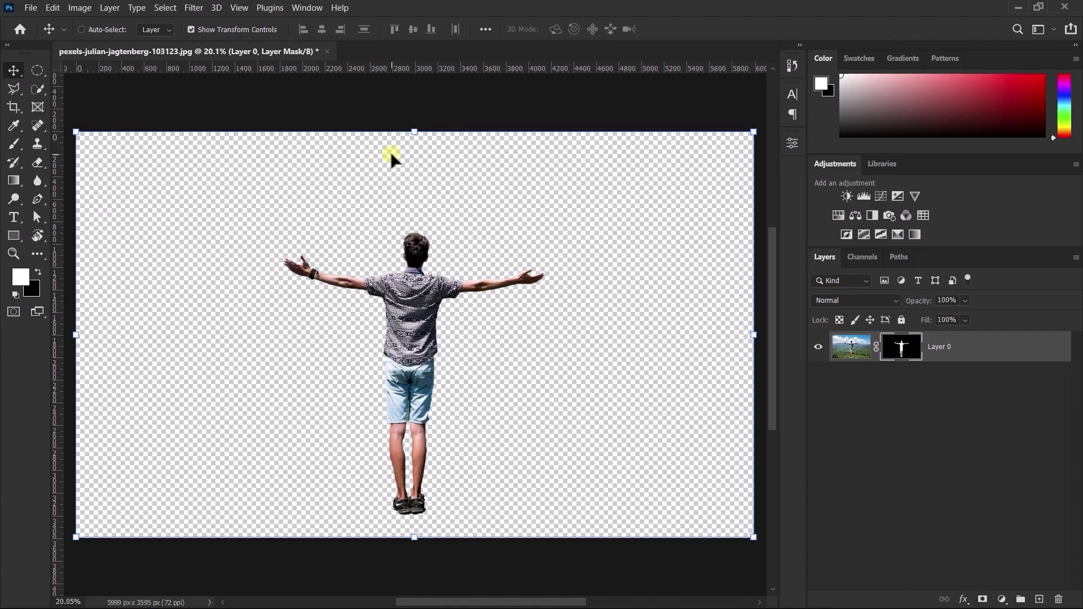
Save a PNG copy named 'pexels-julian-jagtenberg-103123 copy.png' with default PNG options.
key(ctrl+alt+s)
click(167, 484)
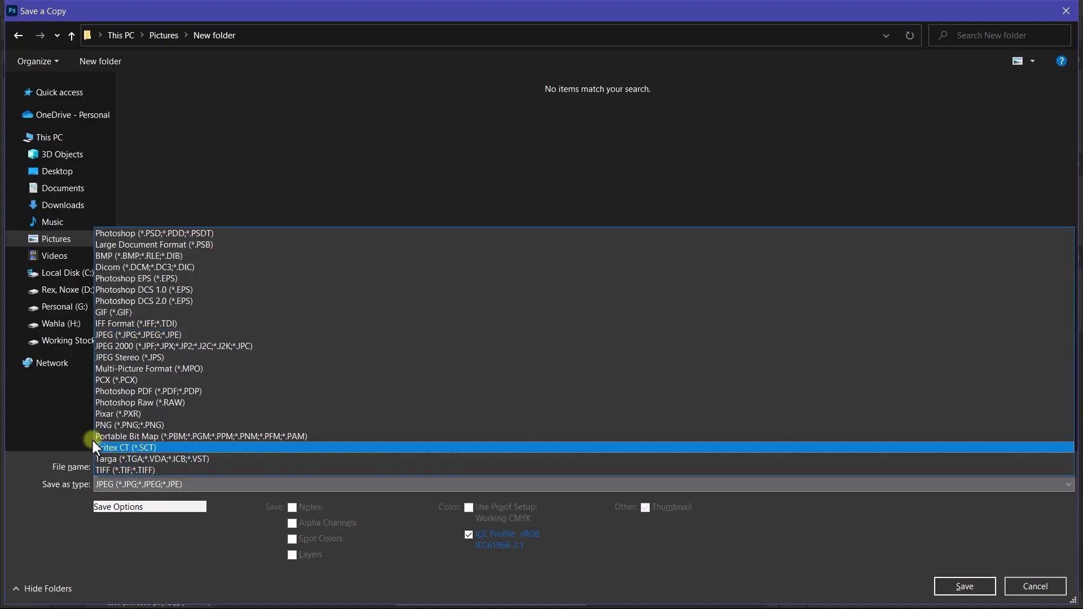
click(188, 425)
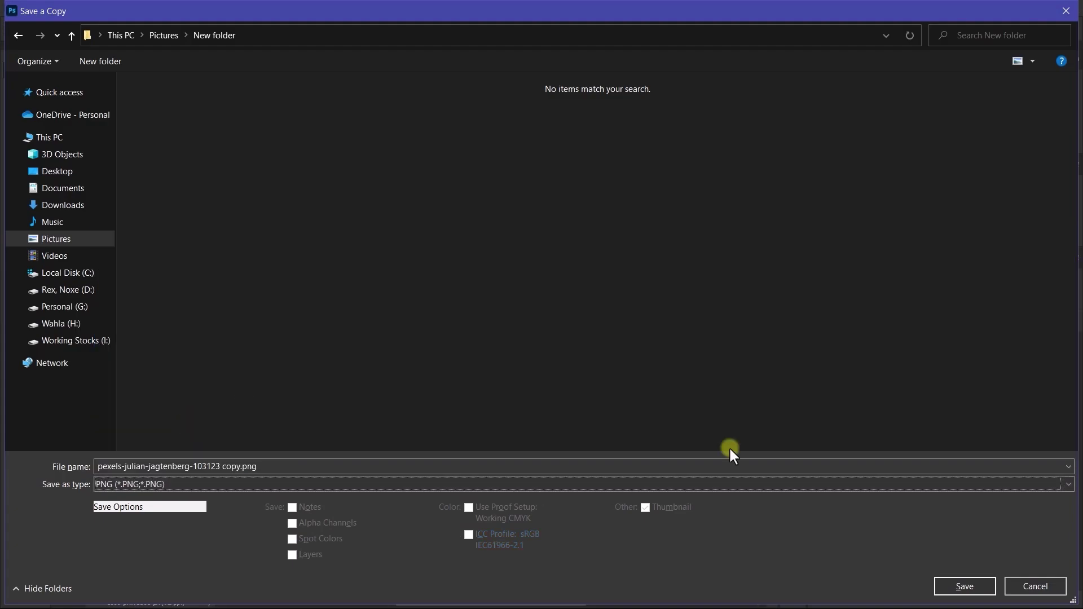
click(979, 586)
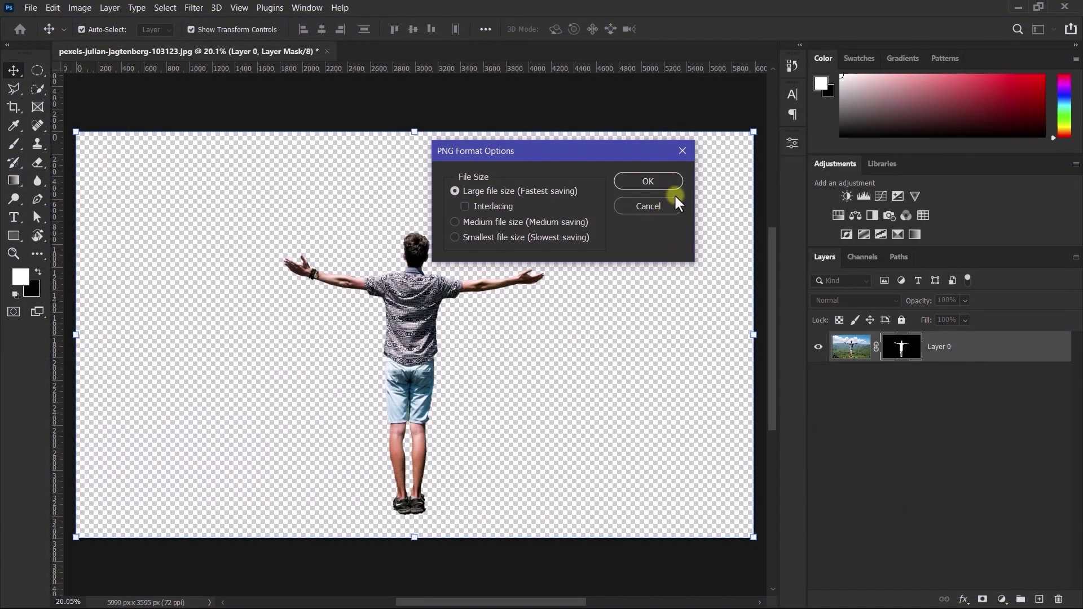
click(648, 182)
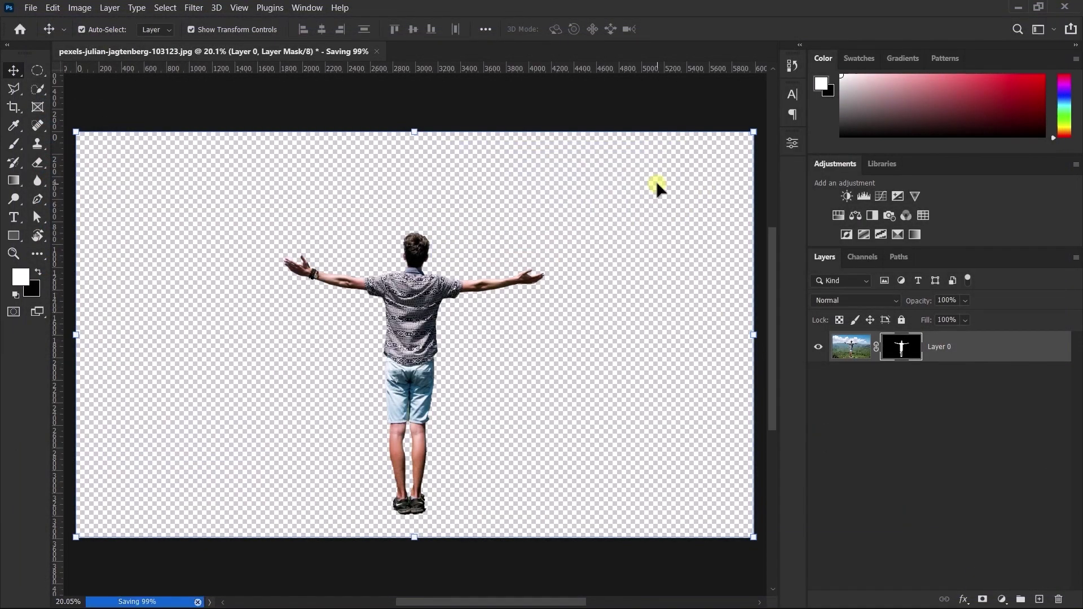
Load the man's outline as a selection, delete the layer mask, and expand it 10 pixels.
ctrl+click(901, 346)
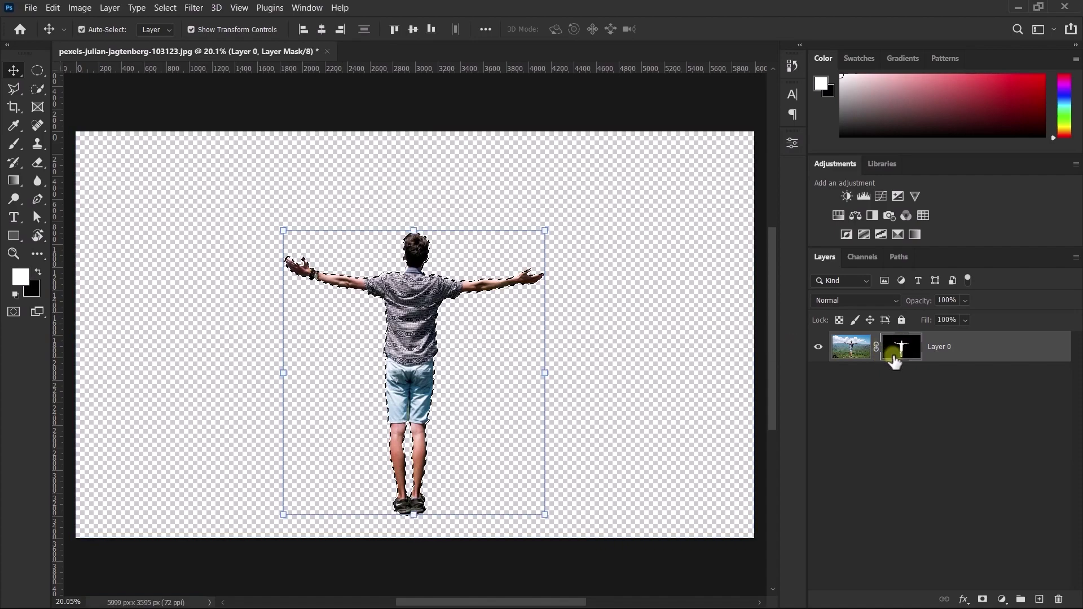
right_click(901, 350)
click(976, 370)
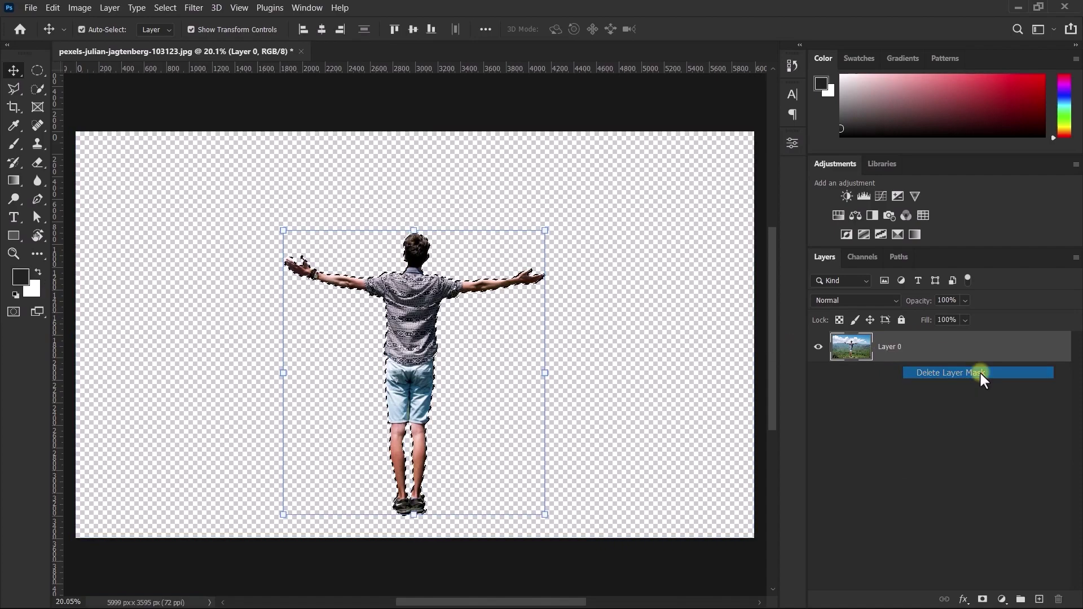
click(165, 8)
mouse_move(282, 210)
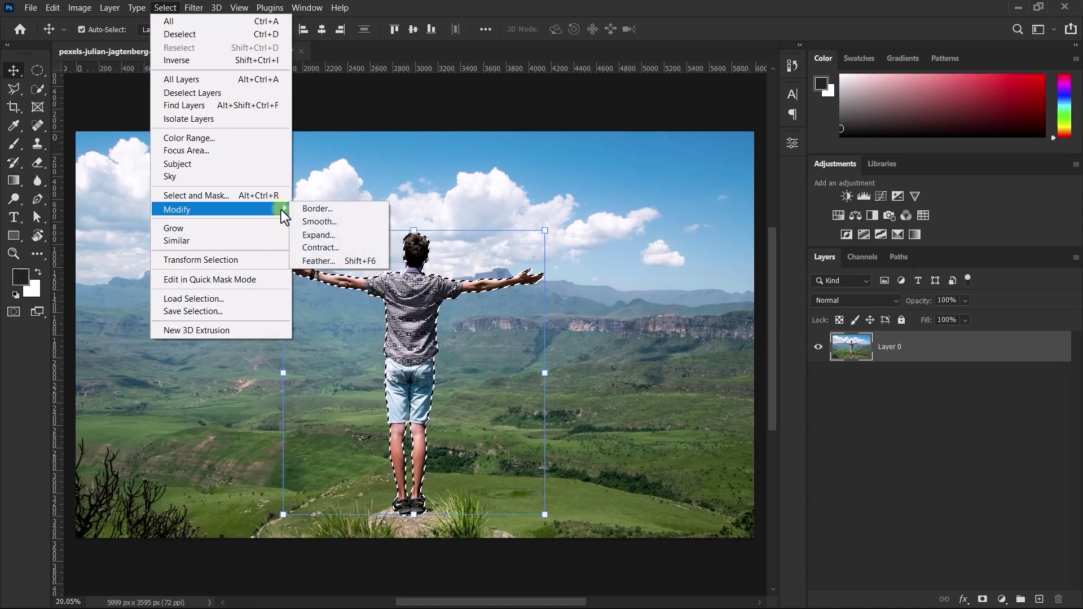
click(341, 235)
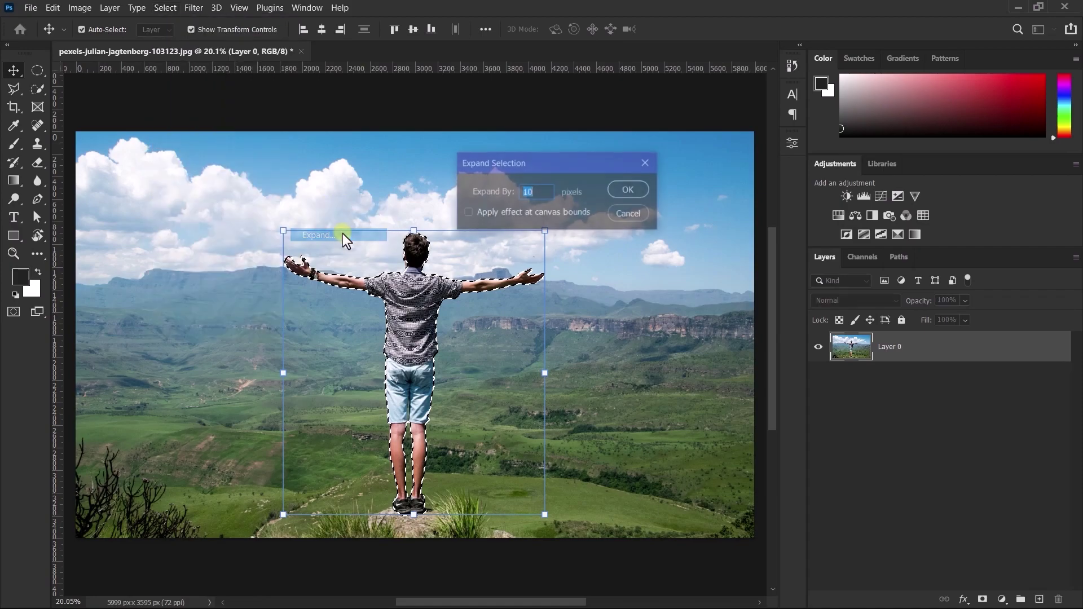
click(629, 190)
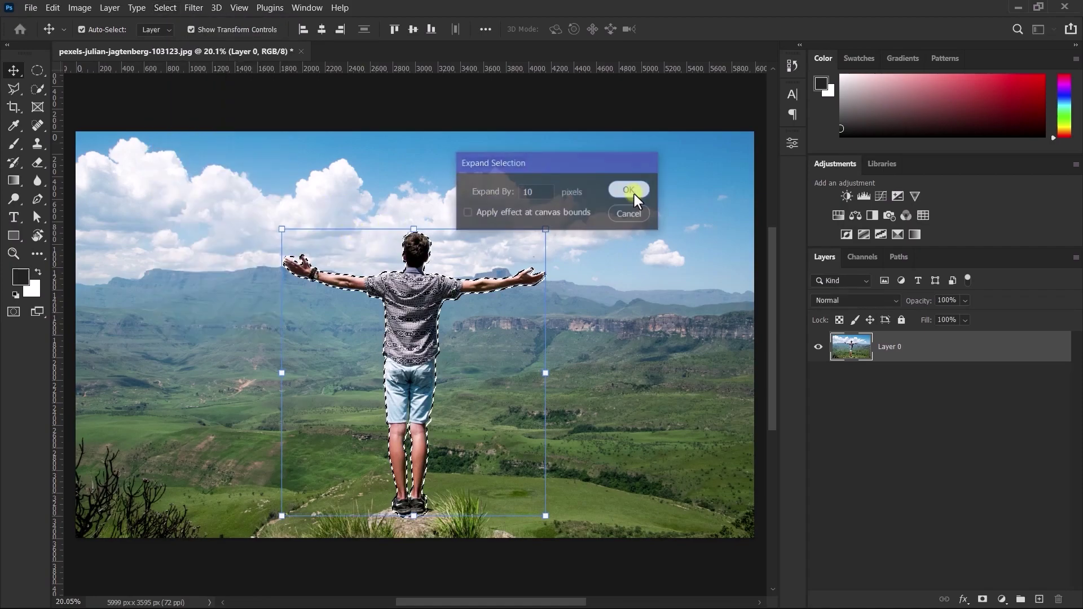
Content-aware fill the expanded selection and zoom in to inspect the result.
click(53, 8)
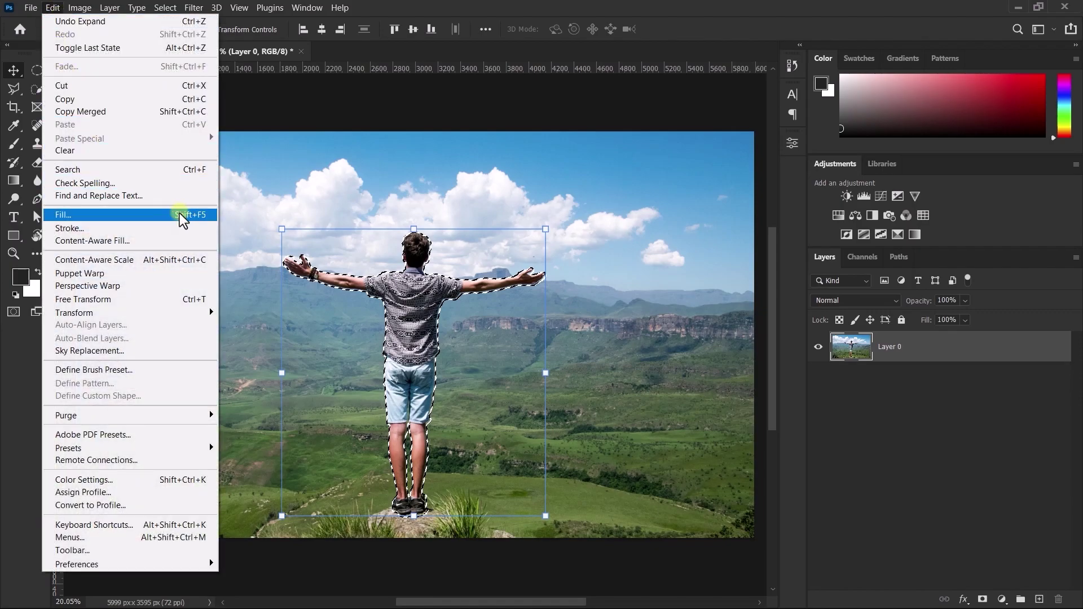
click(197, 217)
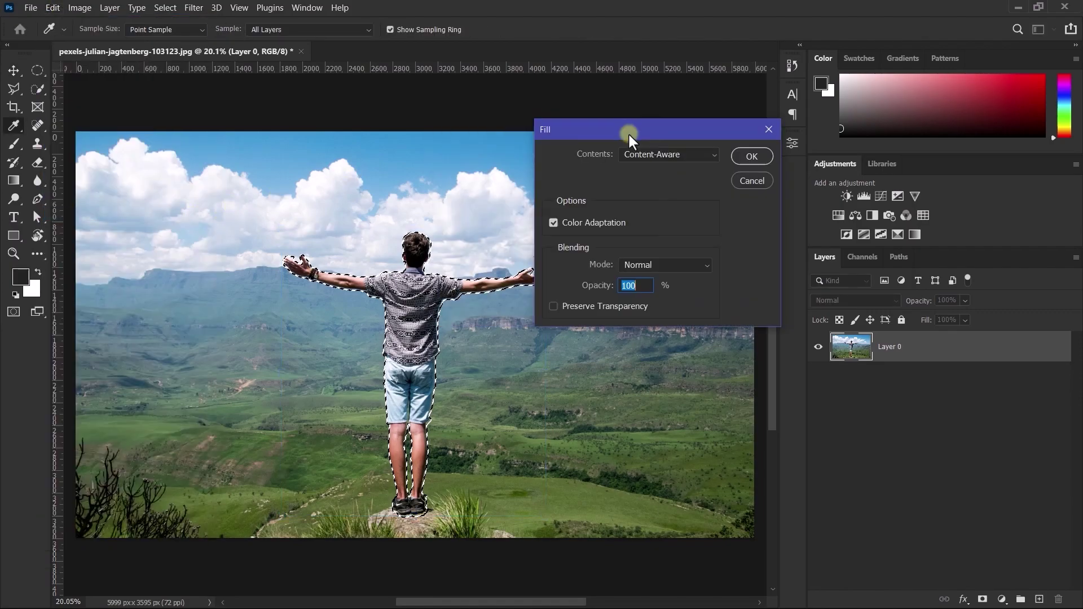
click(656, 159)
click(637, 164)
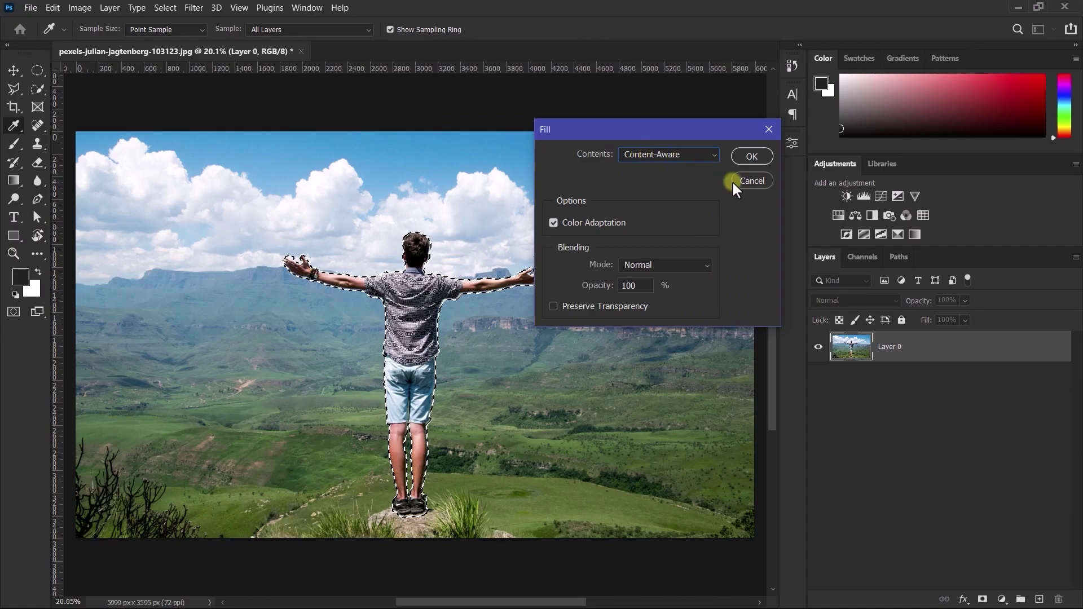
click(752, 158)
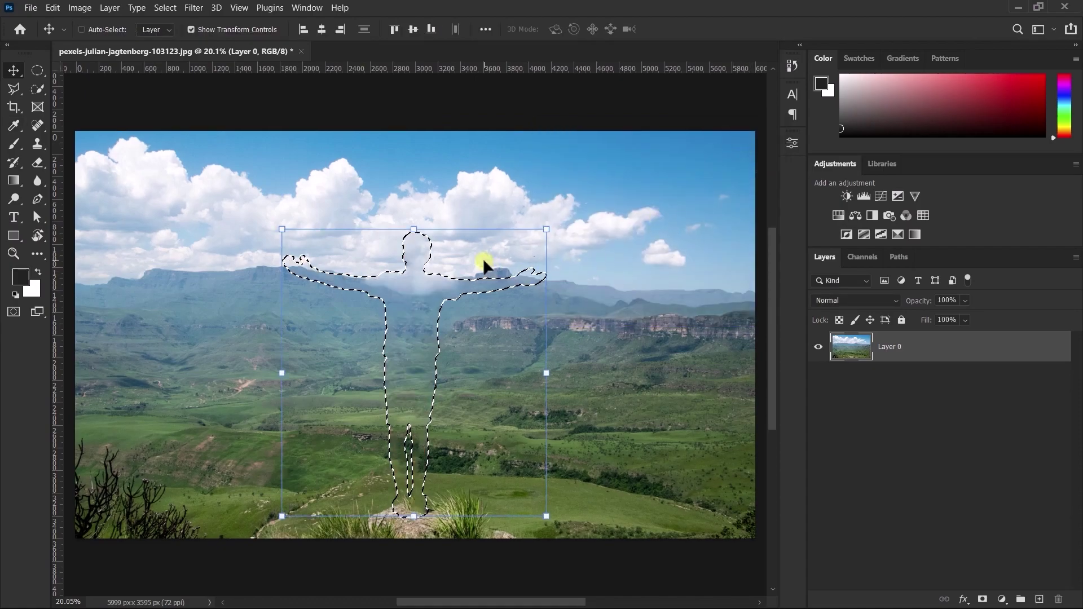
key(ctrl+plus)
key(ctrl+d)
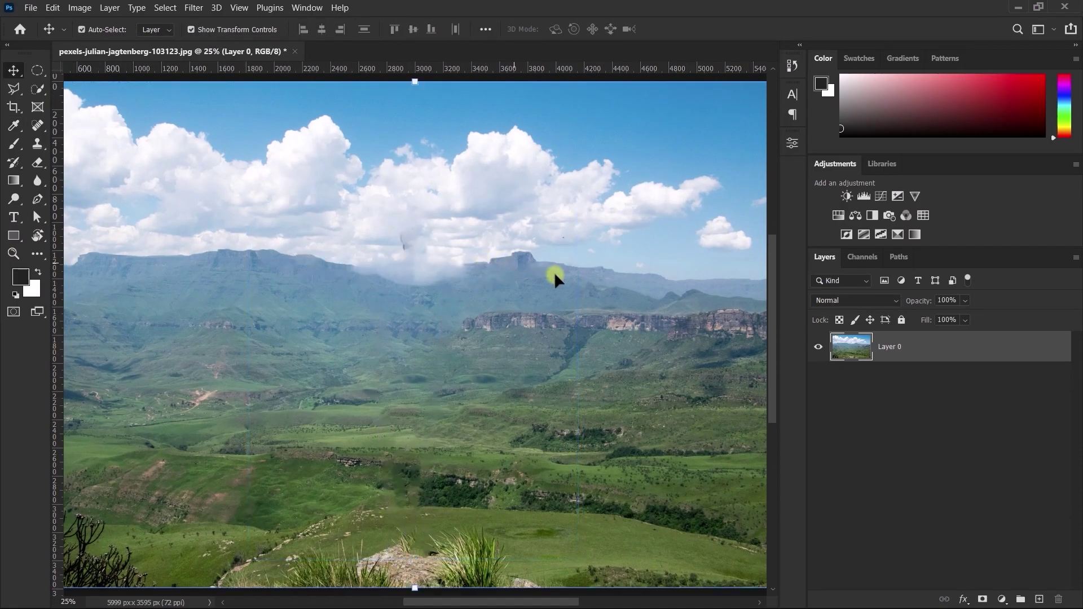
key(ctrl+shift+d)
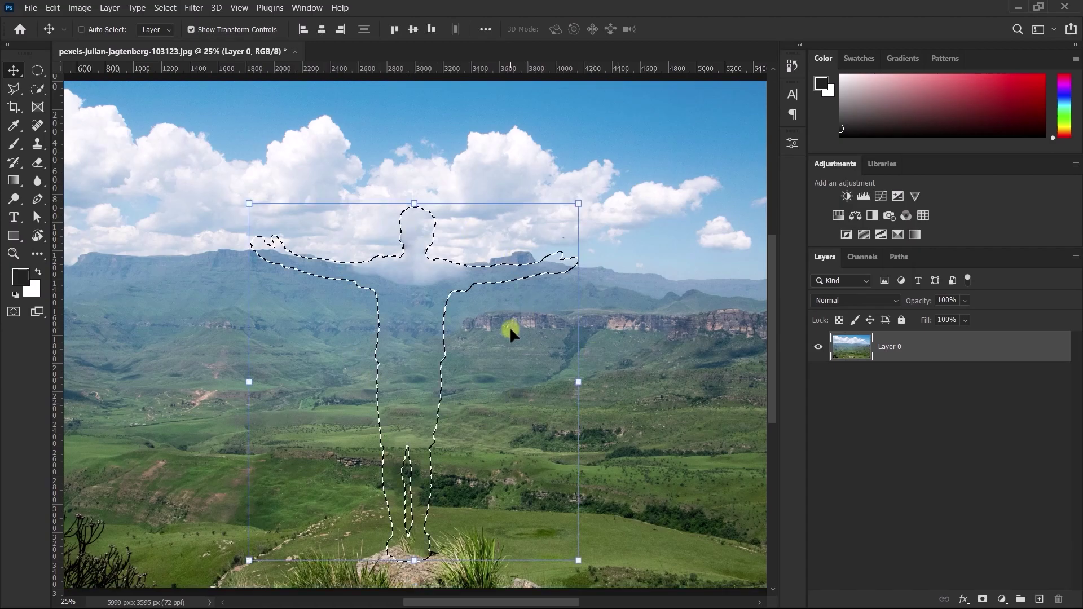
click(53, 8)
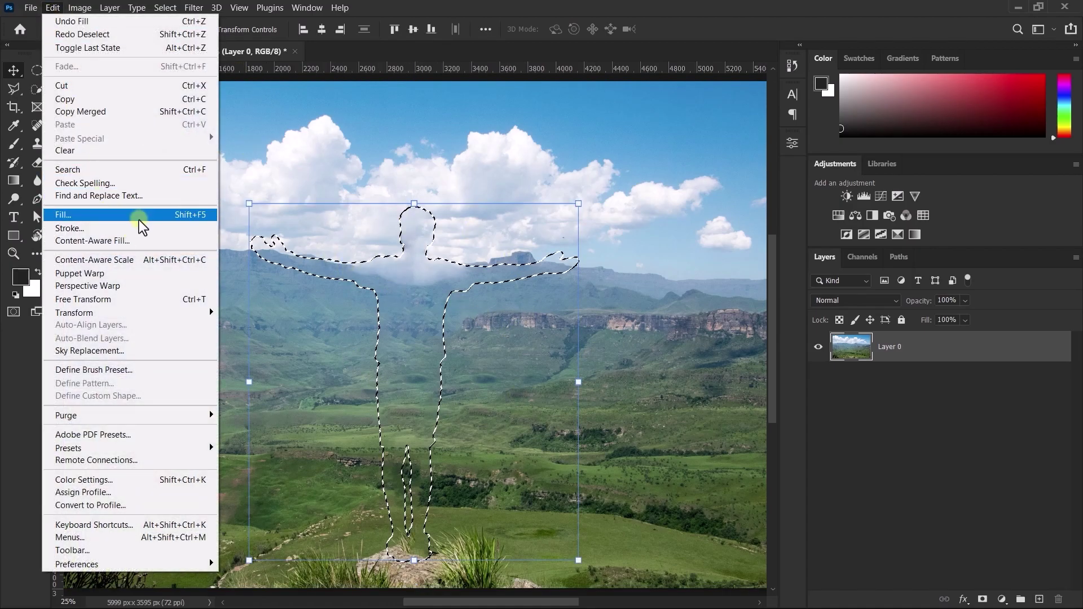
Content-aware fill the person's selection again, then deselect and zoom in.
click(177, 214)
click(749, 158)
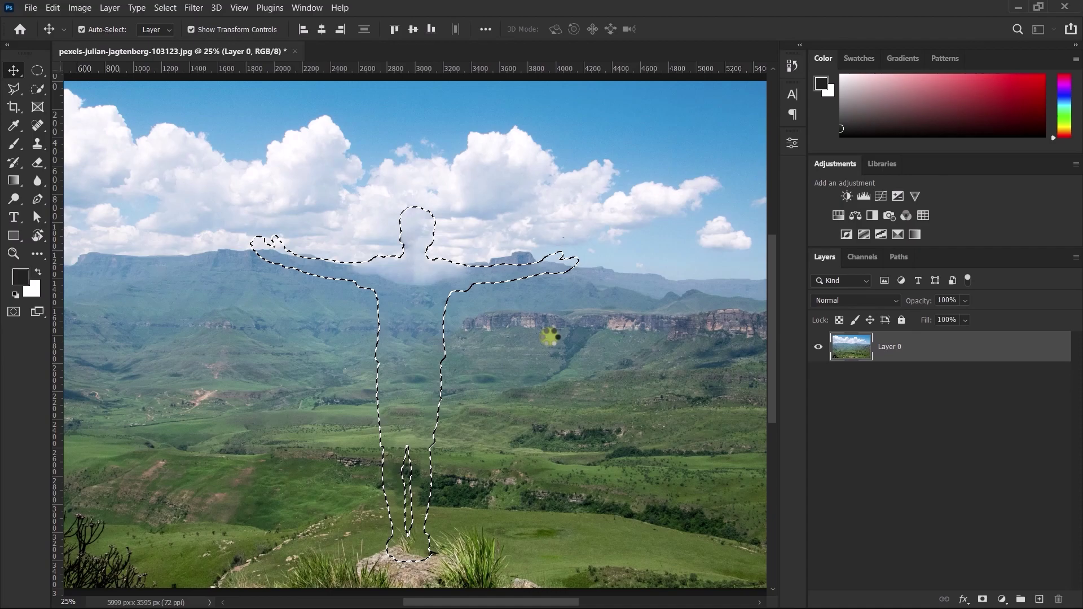
key(ctrl+d)
key(ctrl+plus)
Lasso the hazy patch over the mountains, content-aware fill it, and save a JPEG copy.
key(l)
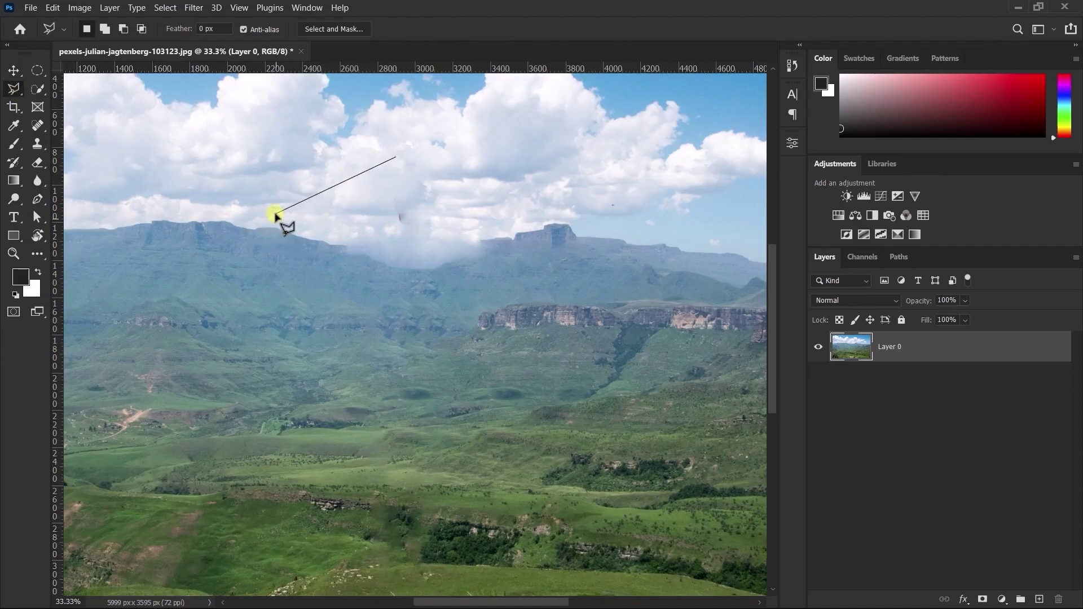
click(393, 160)
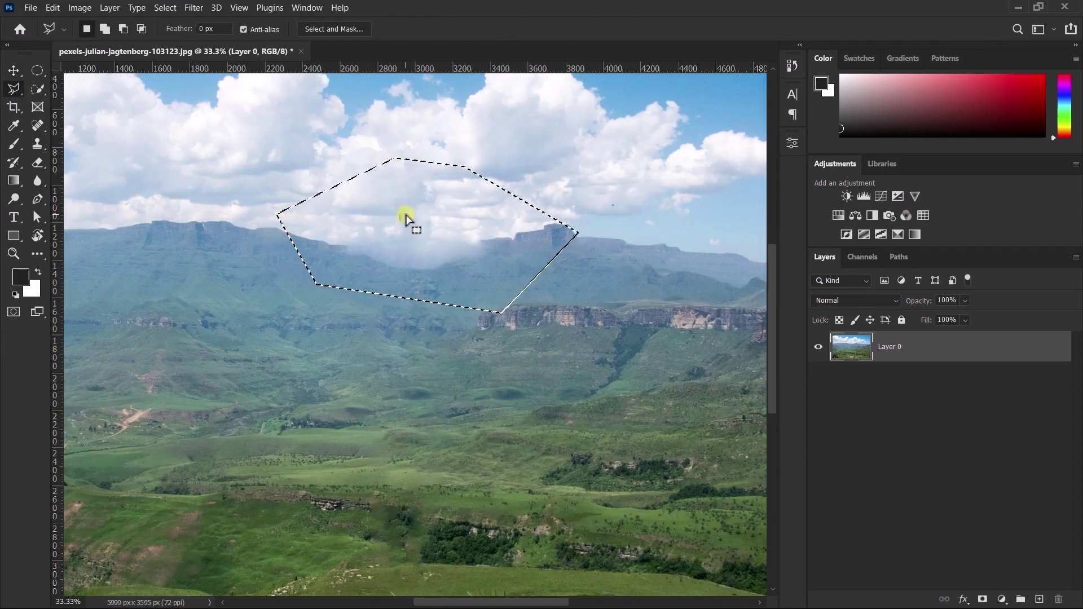
right_click(404, 217)
click(547, 387)
click(752, 155)
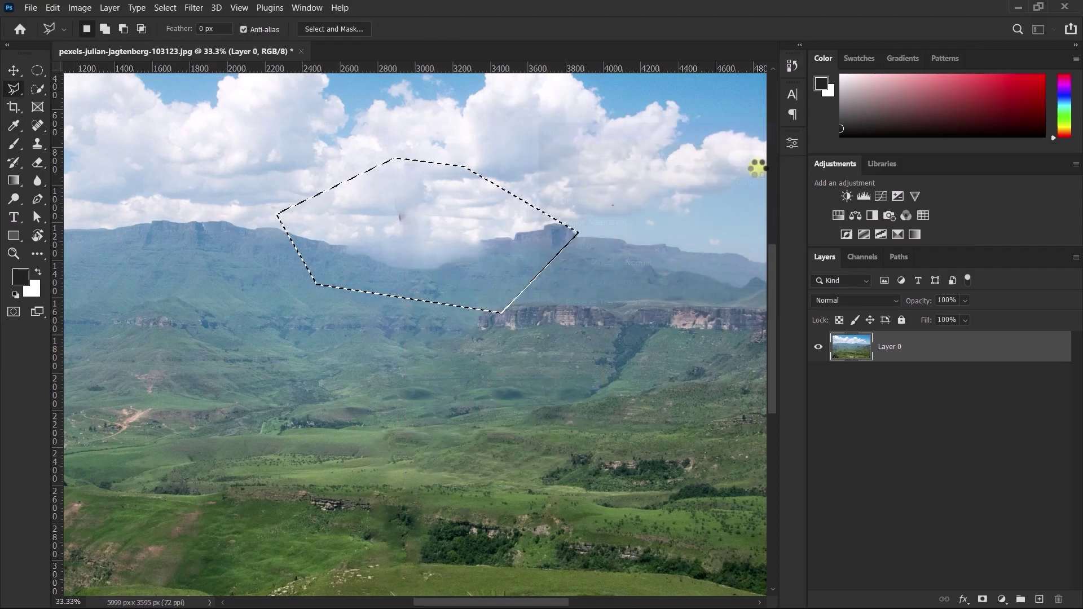
key(ctrl+d)
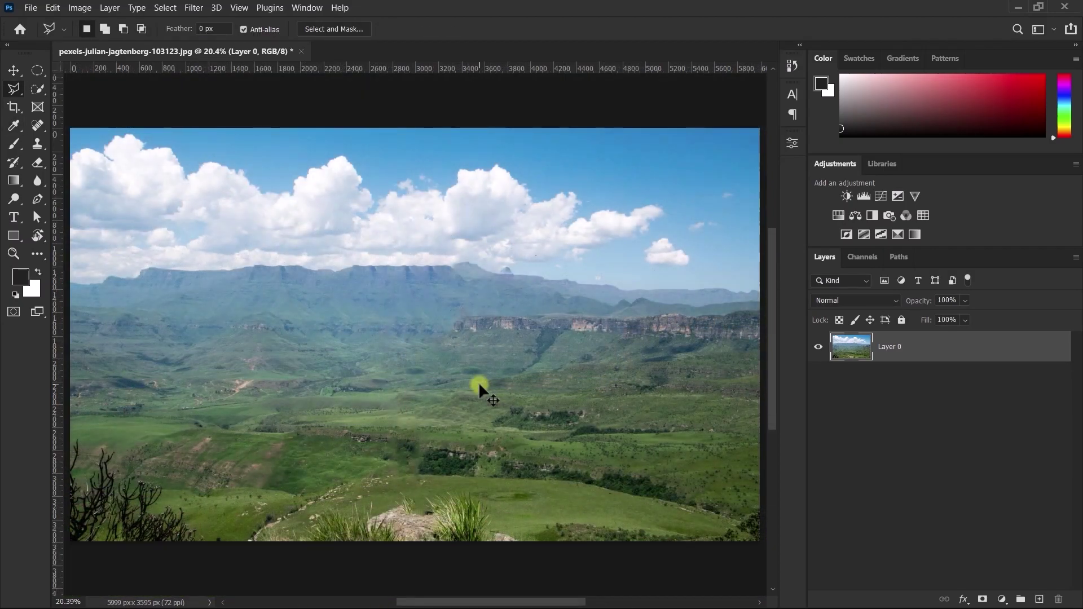
key(ctrl+alt+s)
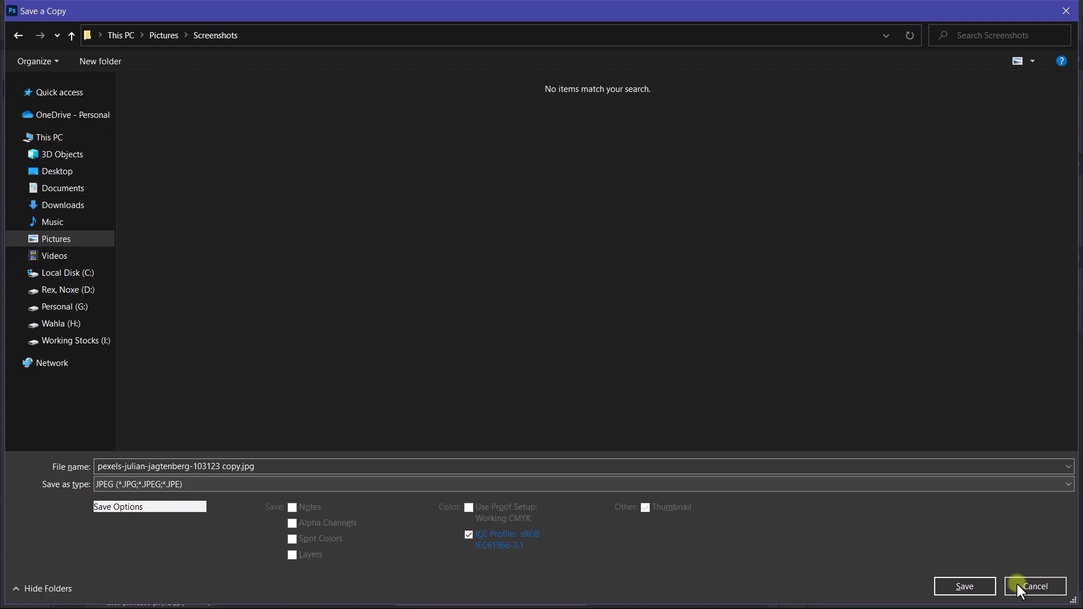
click(965, 586)
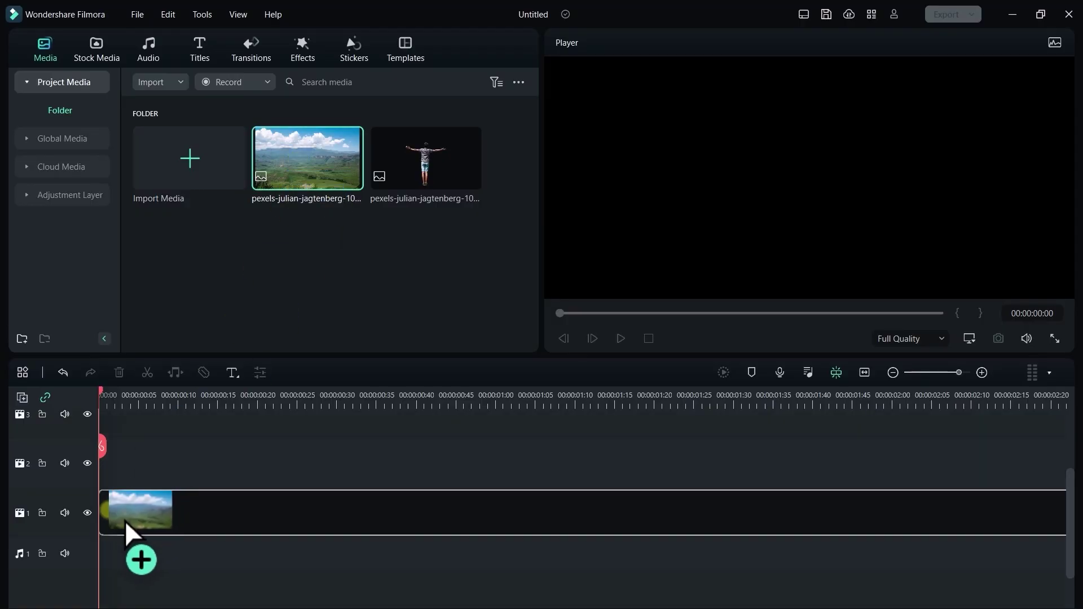
Place the landscape photo on track 1 and the man's cut-out on track 2.
drag(126, 526, 97, 522)
click(130, 431)
drag(437, 189, 102, 451)
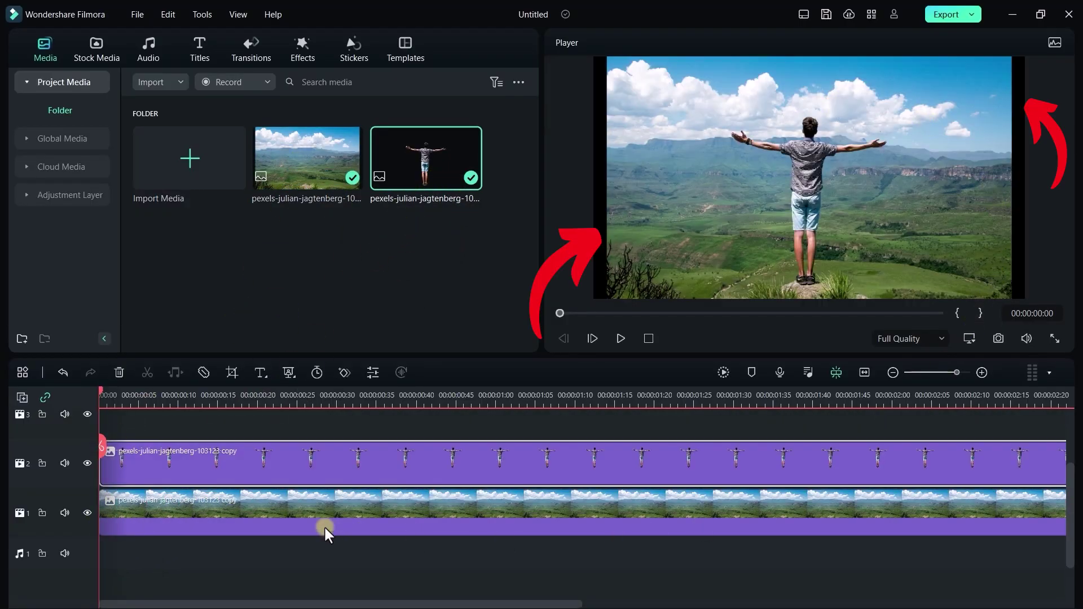
Set the clip's image scale to 110% and shorten both clips.
double_click(312, 448)
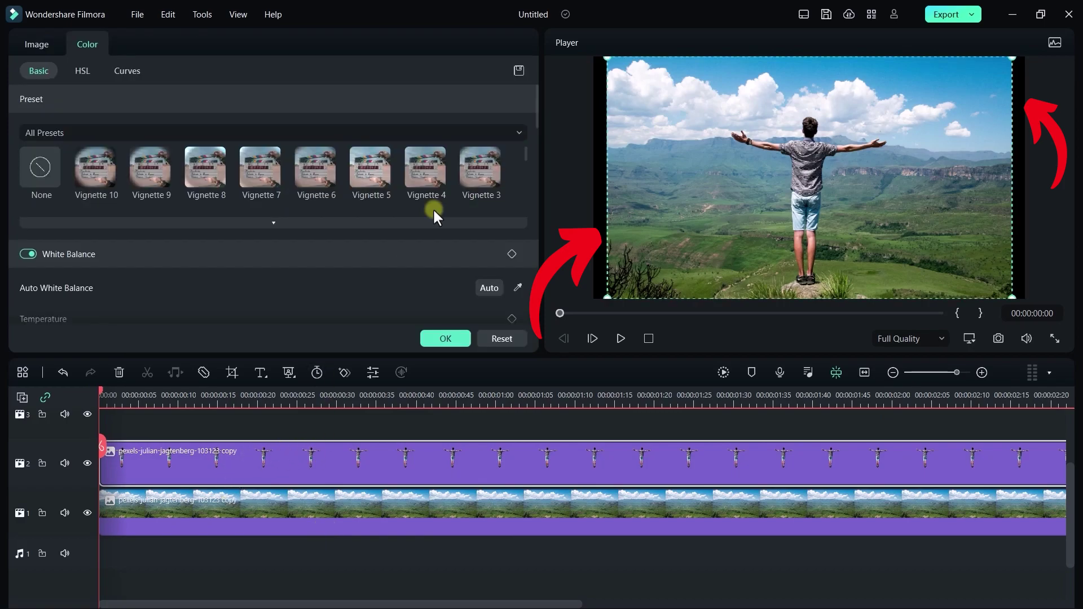
click(30, 44)
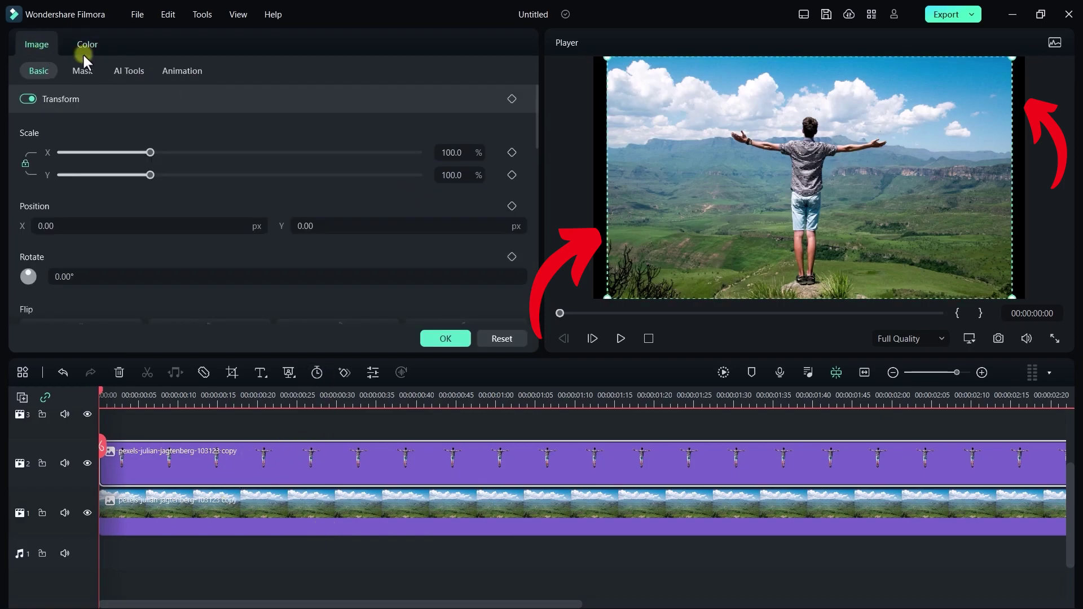
click(459, 155)
text(110)
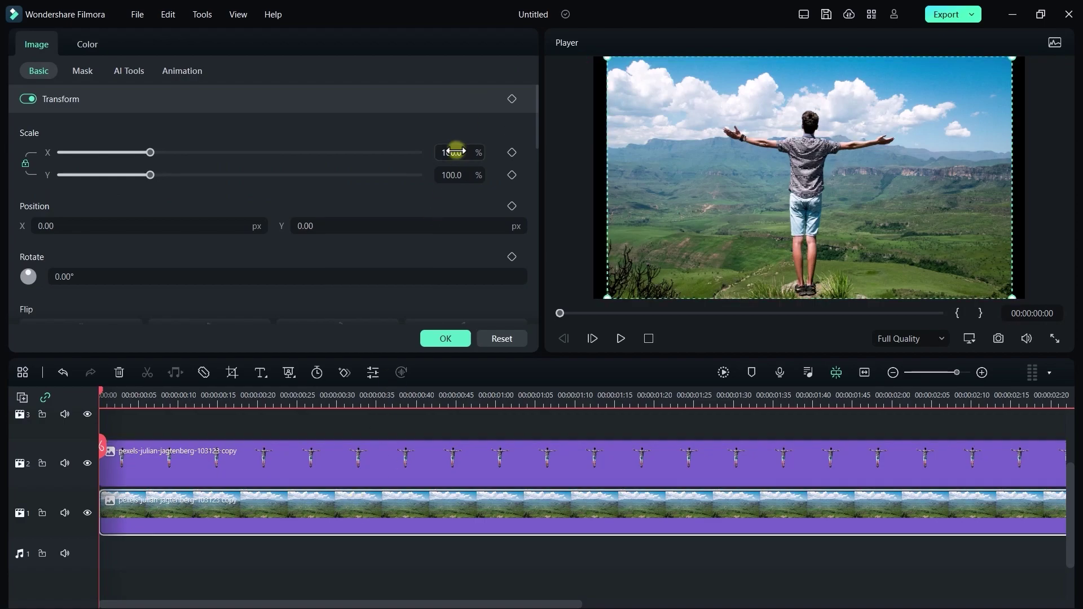
key(Return)
click(145, 441)
scroll(587, 424, down, 2)
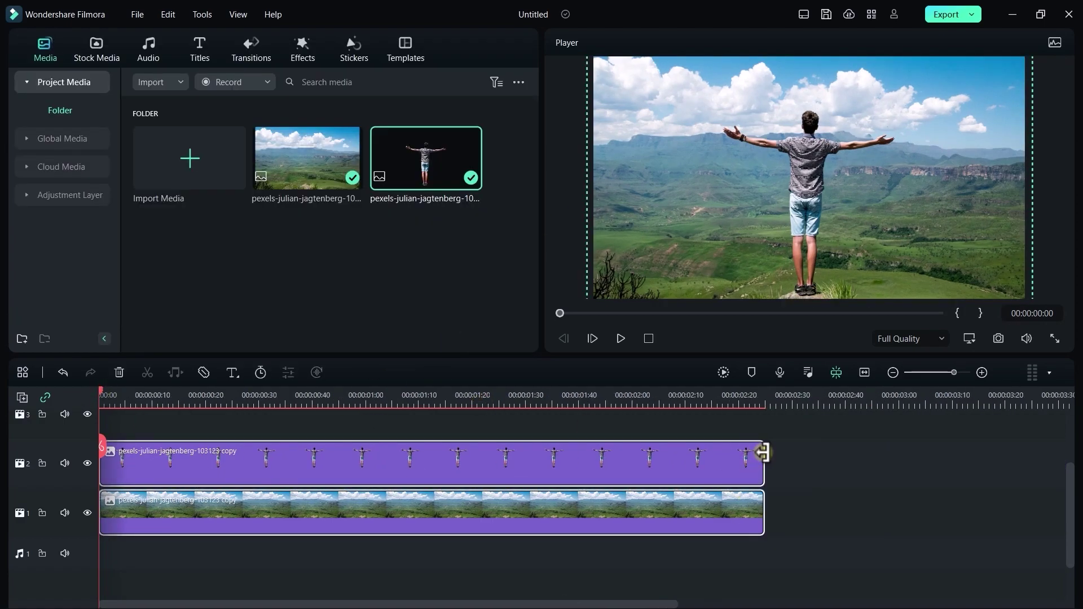
drag(764, 452, 490, 480)
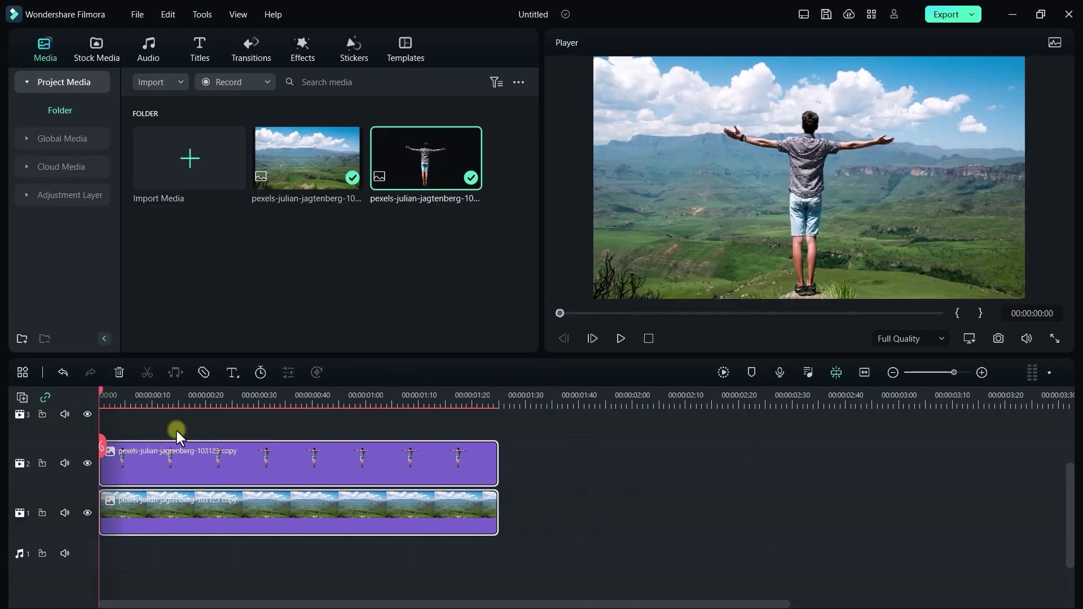
Apply a Pan & Zoom to the landscape ending on a 2582 × 1547 box over the mountains.
right_click(252, 510)
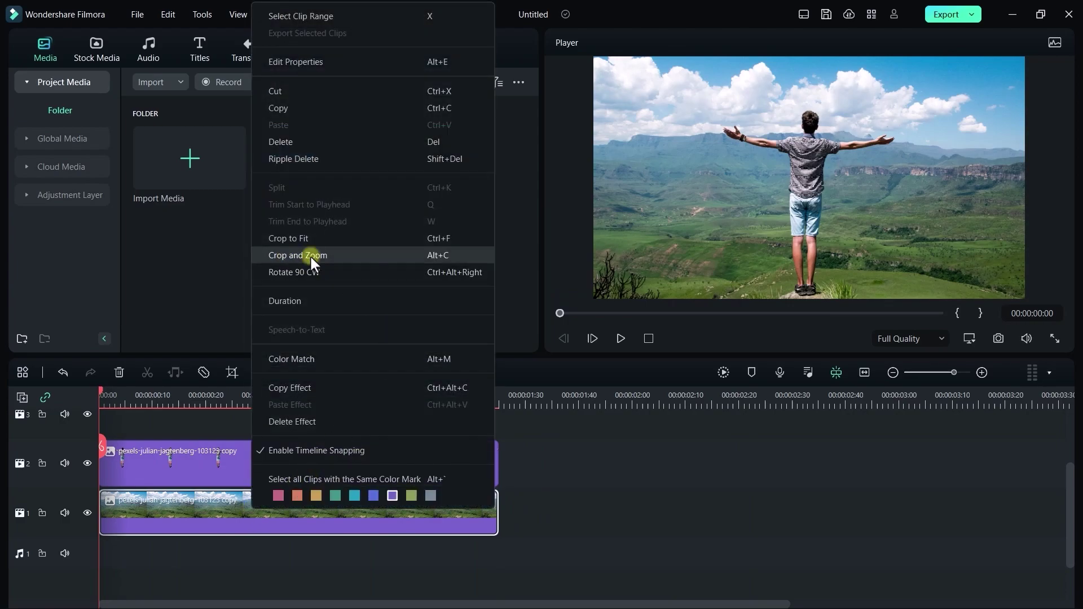
click(398, 255)
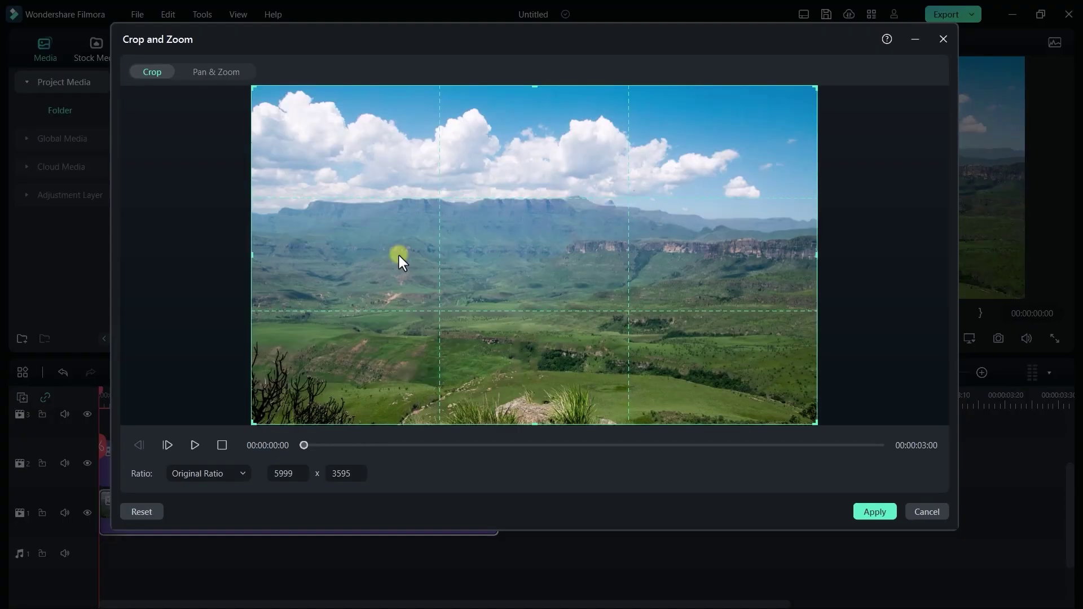
click(212, 72)
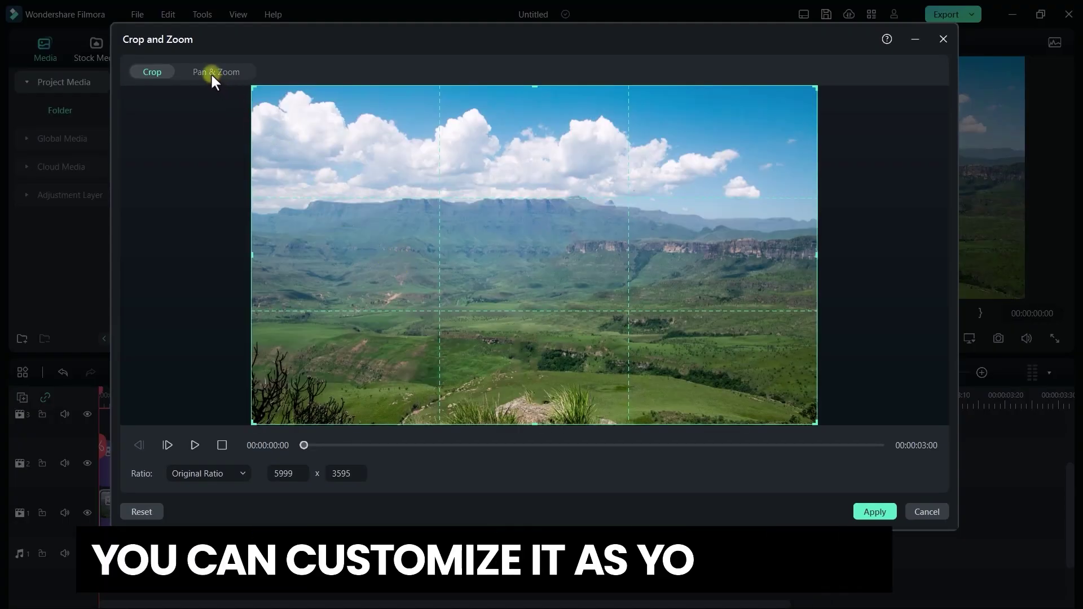
click(537, 260)
drag(394, 340, 432, 314)
drag(521, 288, 532, 282)
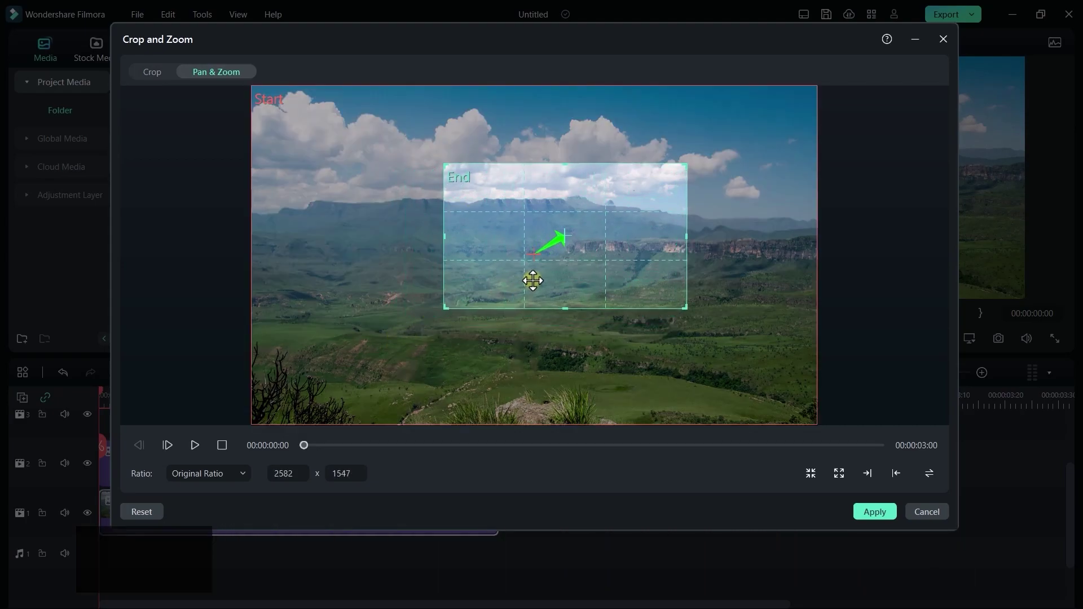
click(876, 513)
drag(100, 391, 83, 414)
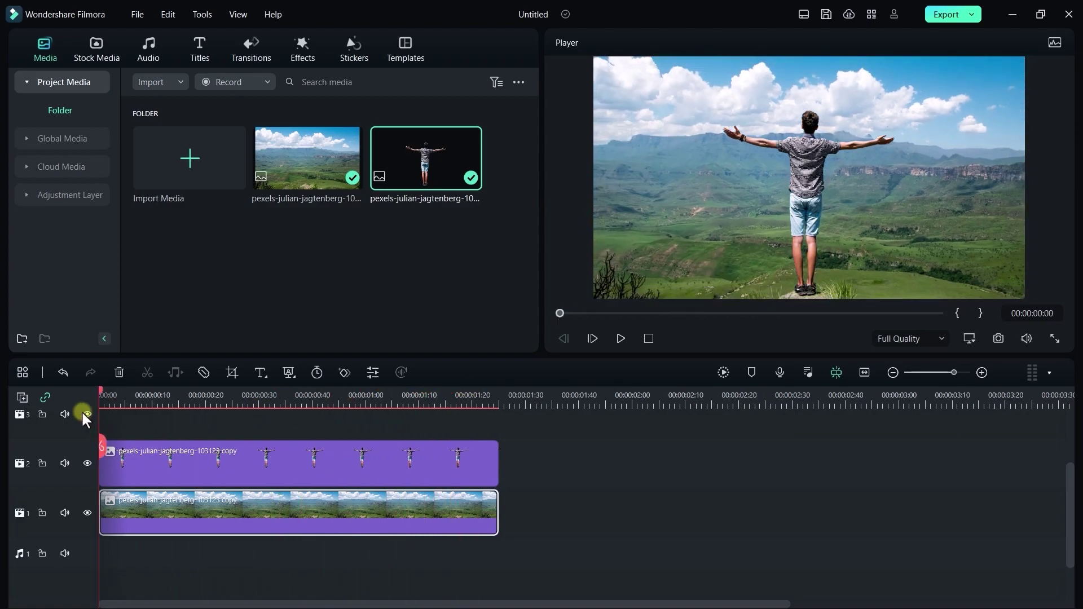
Keyframe the cut-out's scale from 110% at the start to 190.5% at 00:00:01:20.
double_click(332, 453)
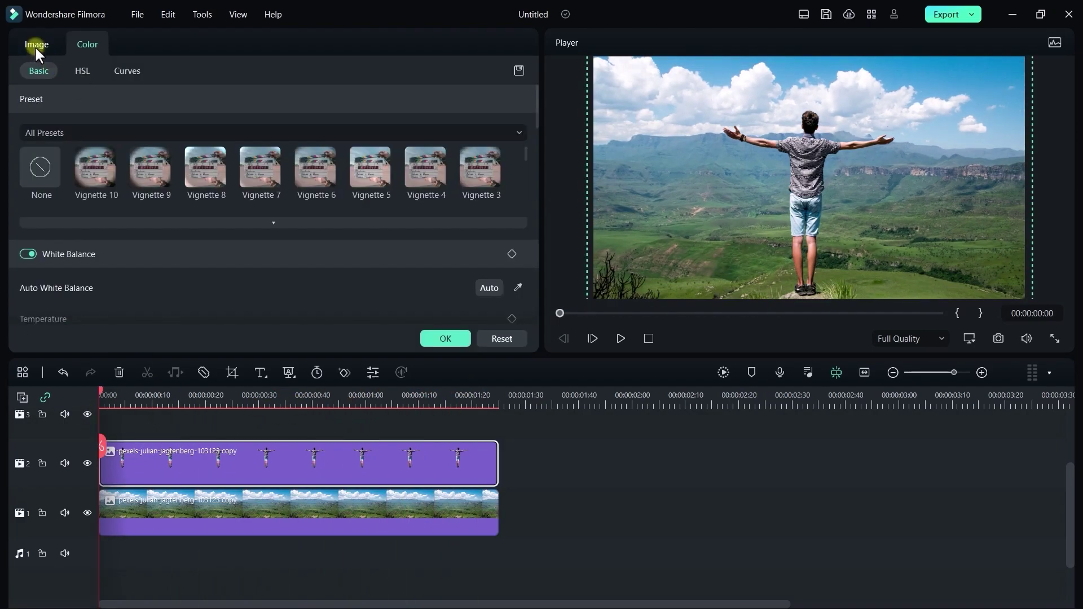
click(35, 45)
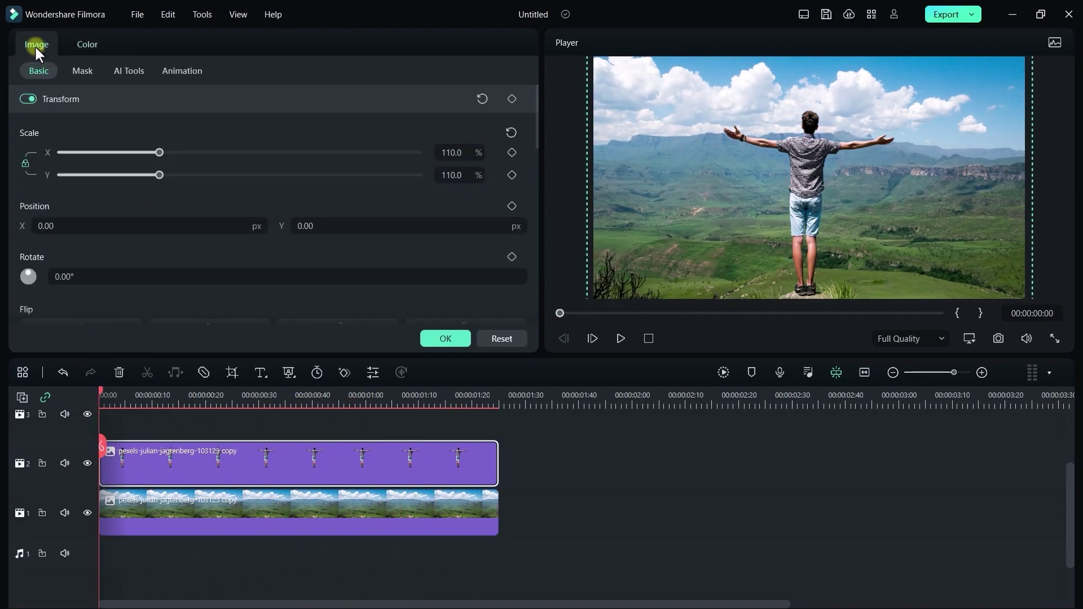
click(511, 99)
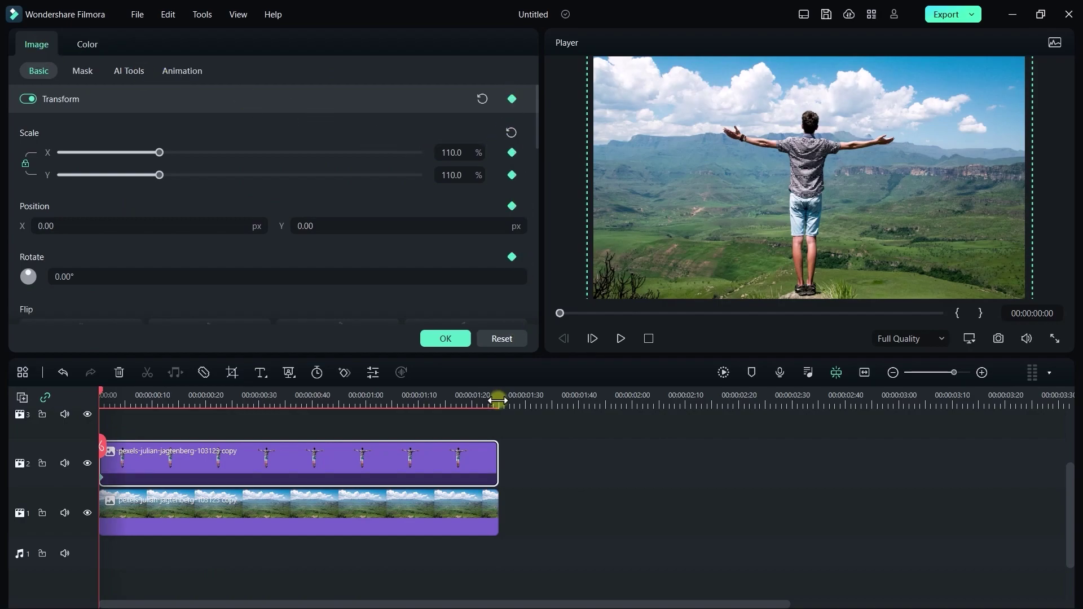
click(470, 399)
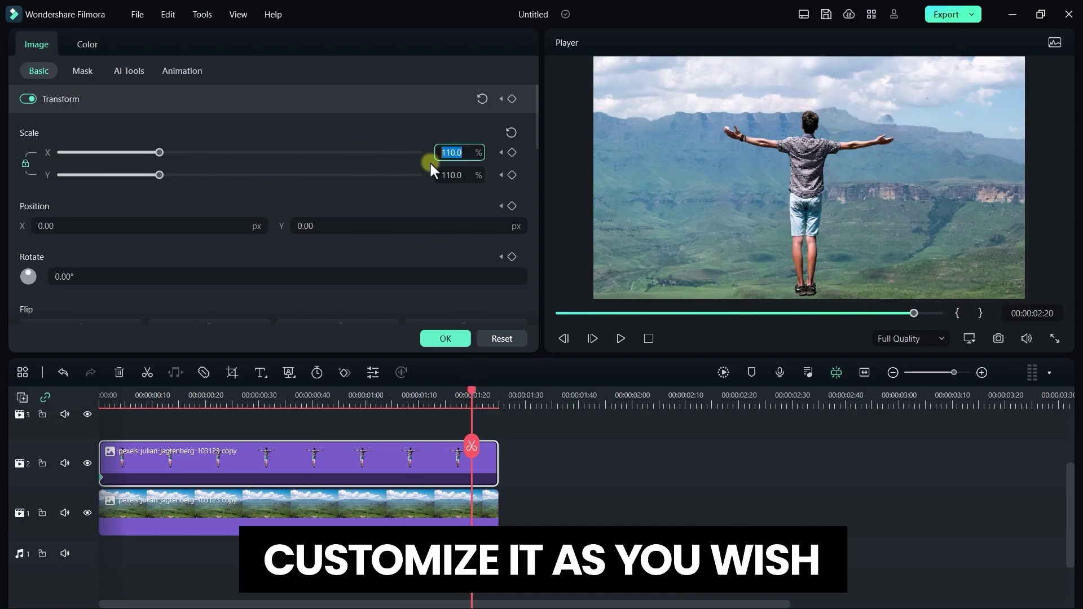
drag(176, 160, 231, 165)
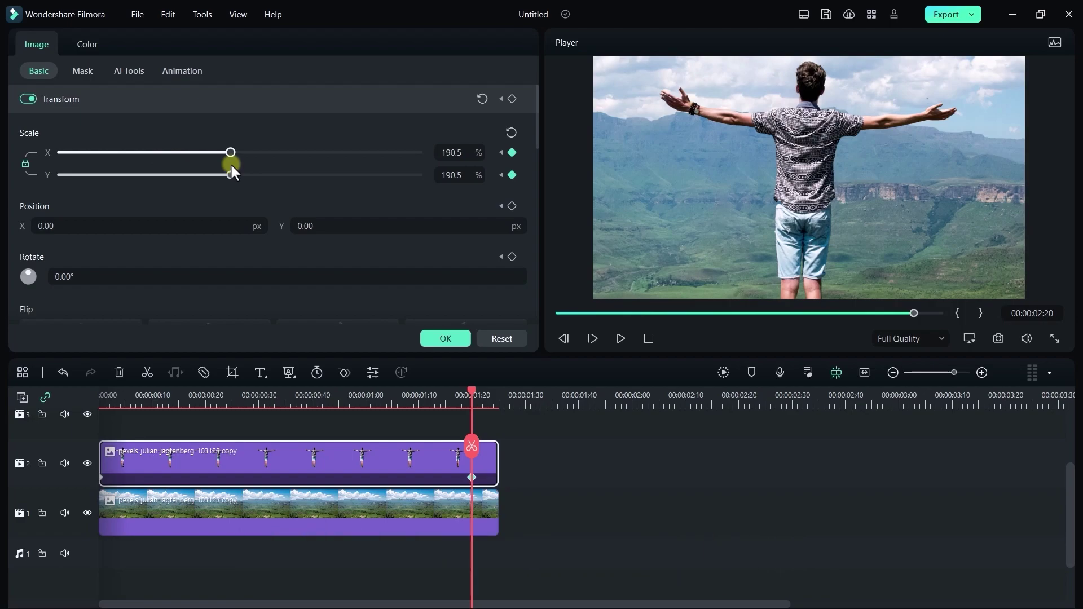
click(452, 344)
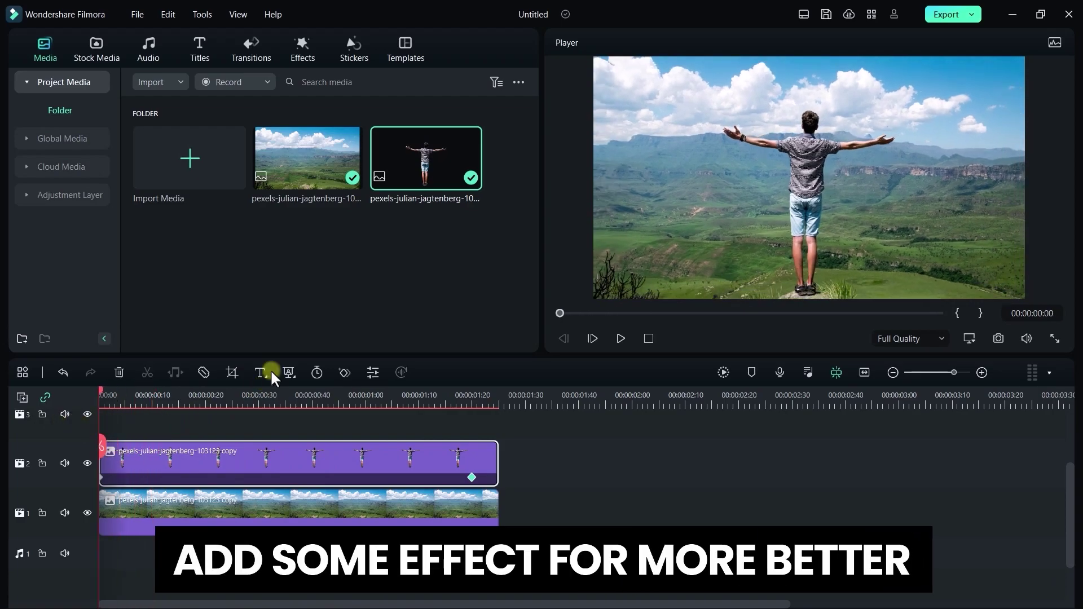
Search effects for 'Stars', add Star Particle Effect Pack Overlay 08, and trim it to match.
click(299, 46)
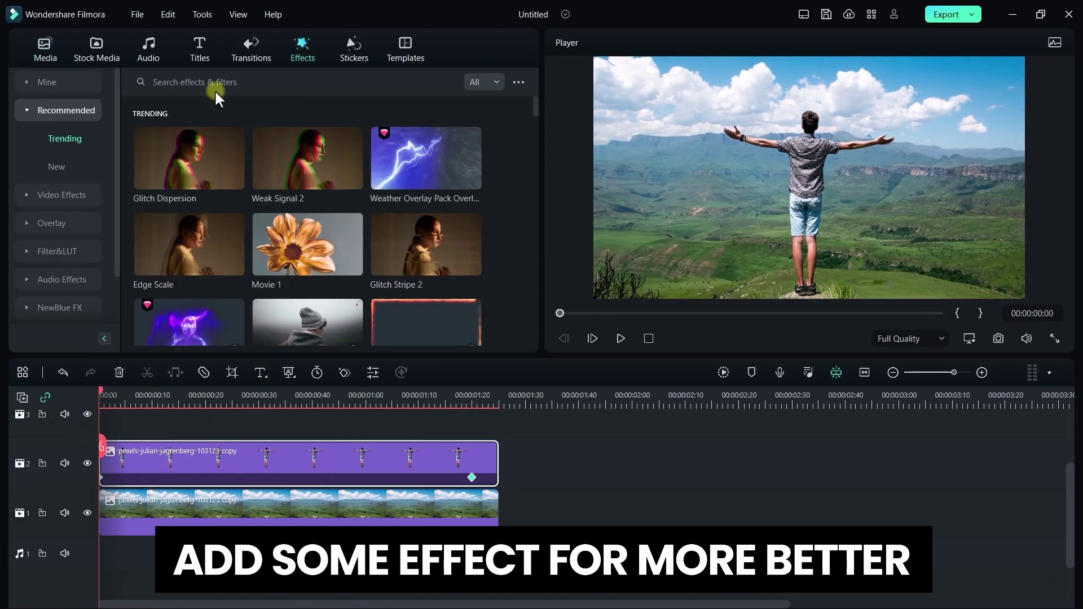
click(218, 87)
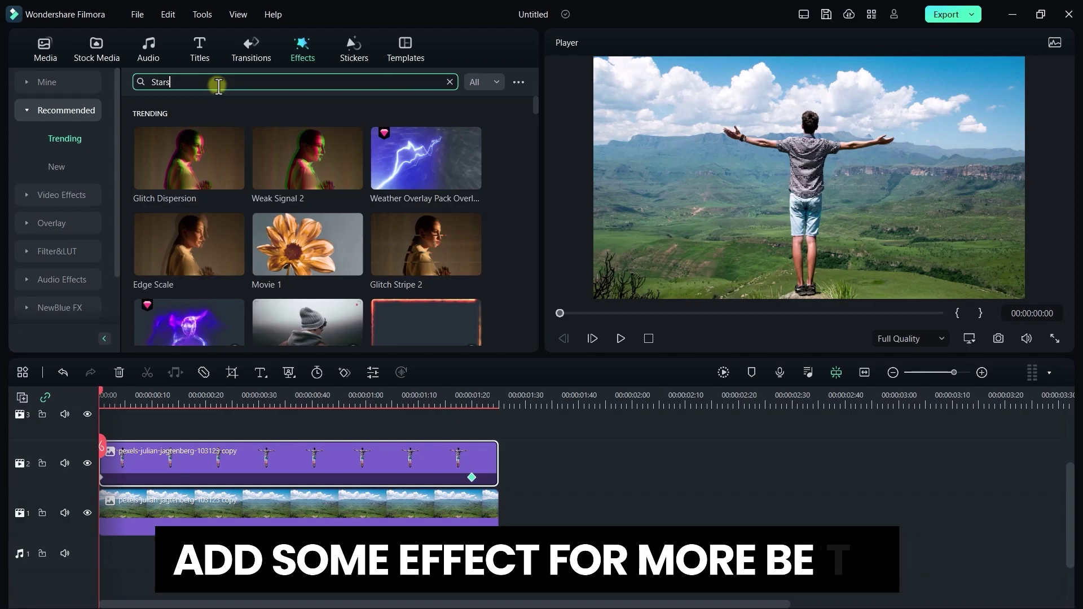
text(Stars)
key(Return)
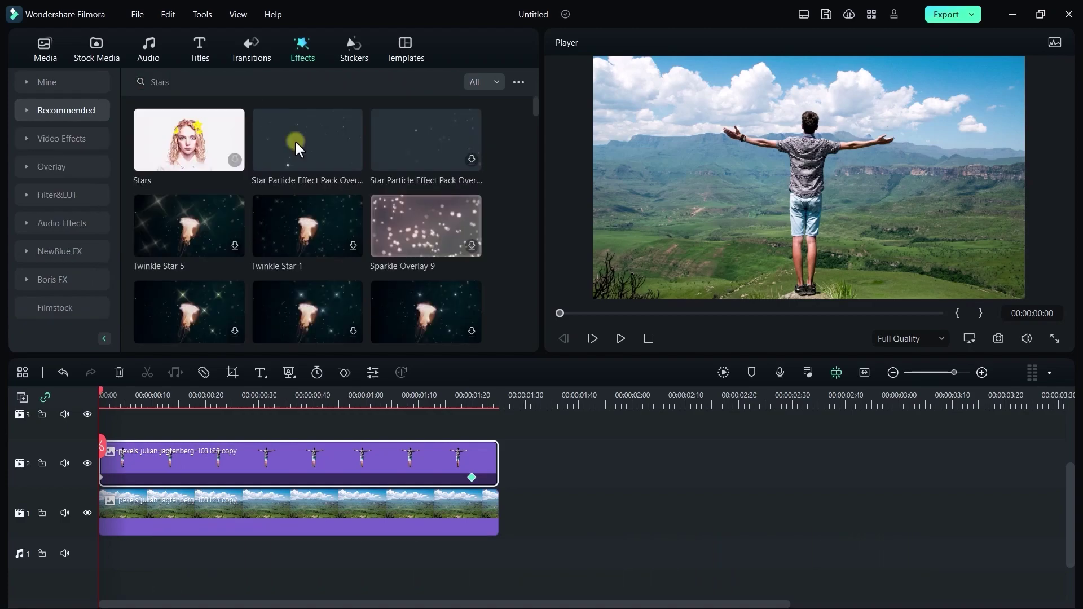
drag(152, 431, 101, 443)
drag(763, 490, 498, 496)
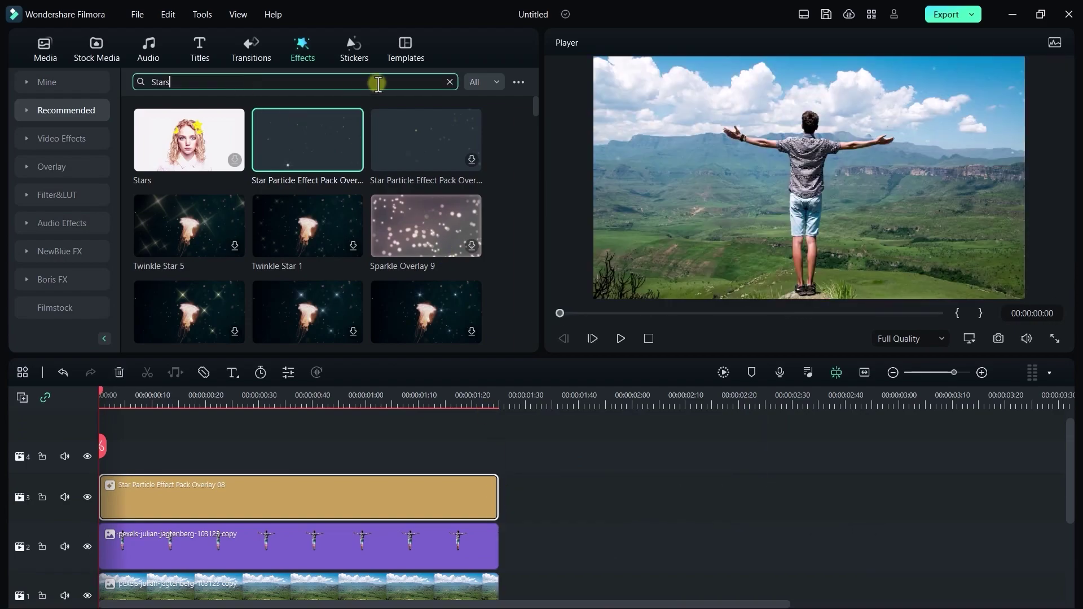
Search 'light leaks', add Light Leak 7 above the stars, trim it, and open its settings.
click(450, 83)
text(light leaks)
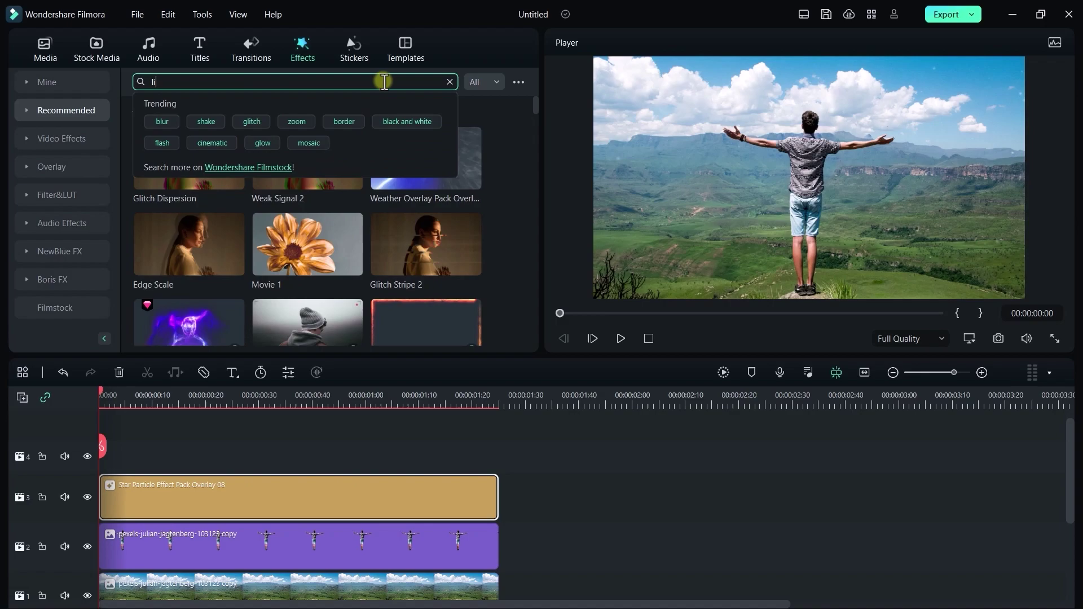
key(Return)
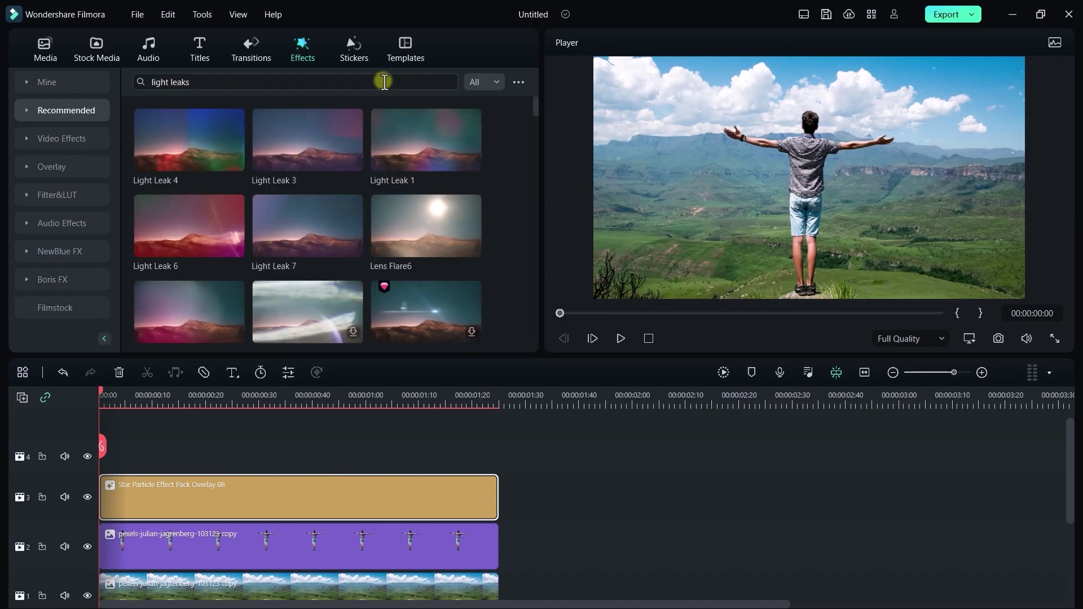
drag(192, 443, 192, 452)
drag(769, 453, 498, 454)
double_click(430, 454)
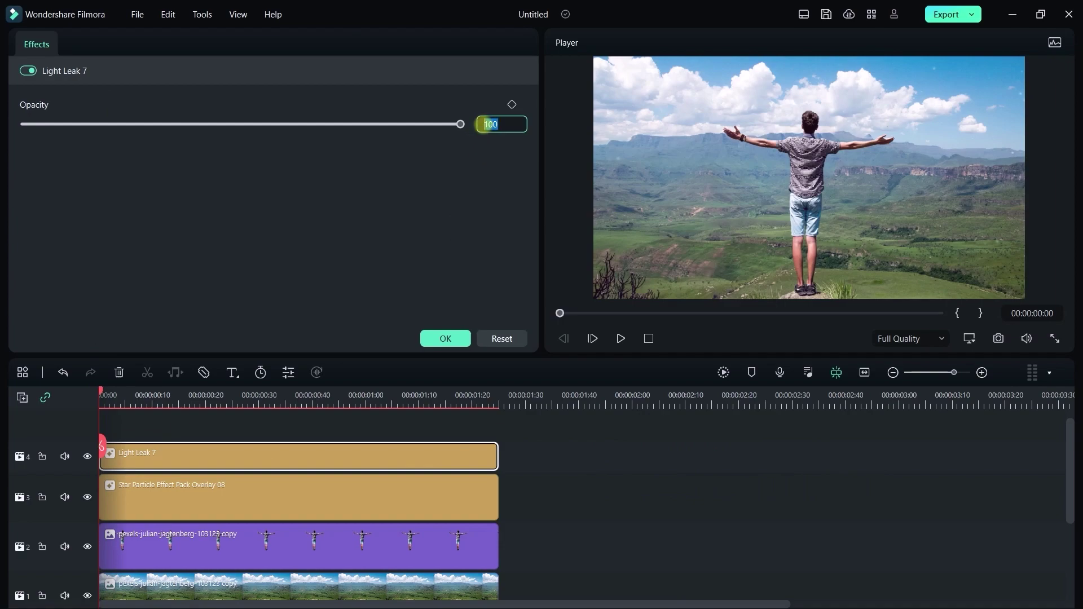